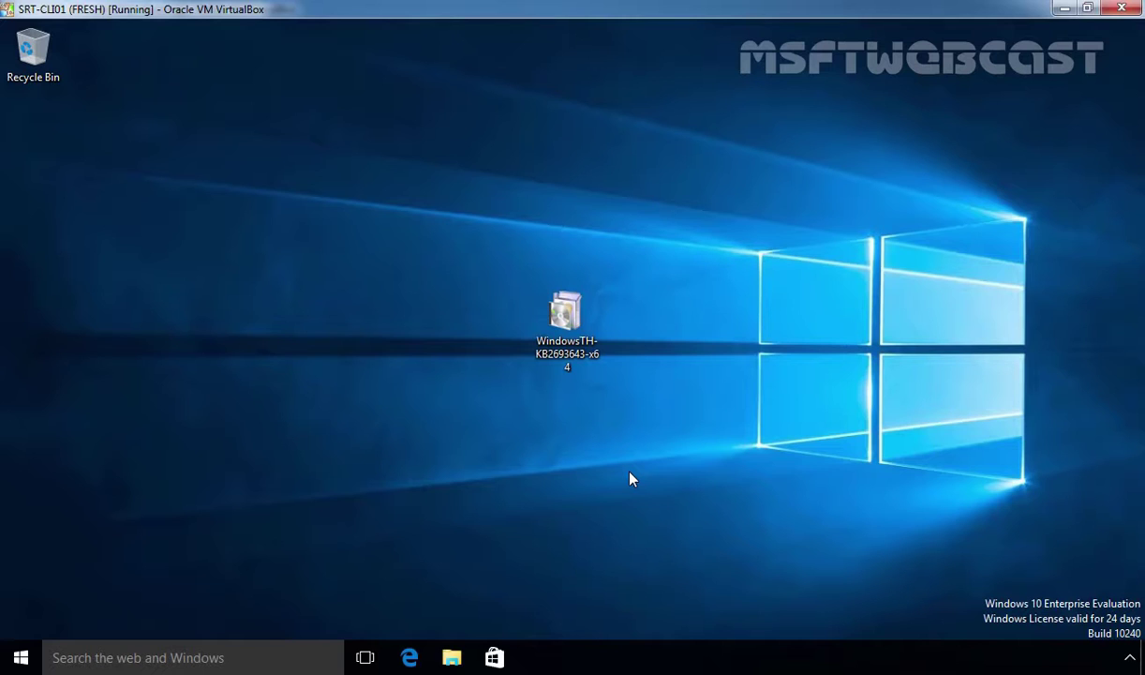
# Select the WindowsTH-KB2693643-x64 update package icon on the desktop
pyautogui.moveTo(468, 258); pyautogui.dragTo(588, 383)
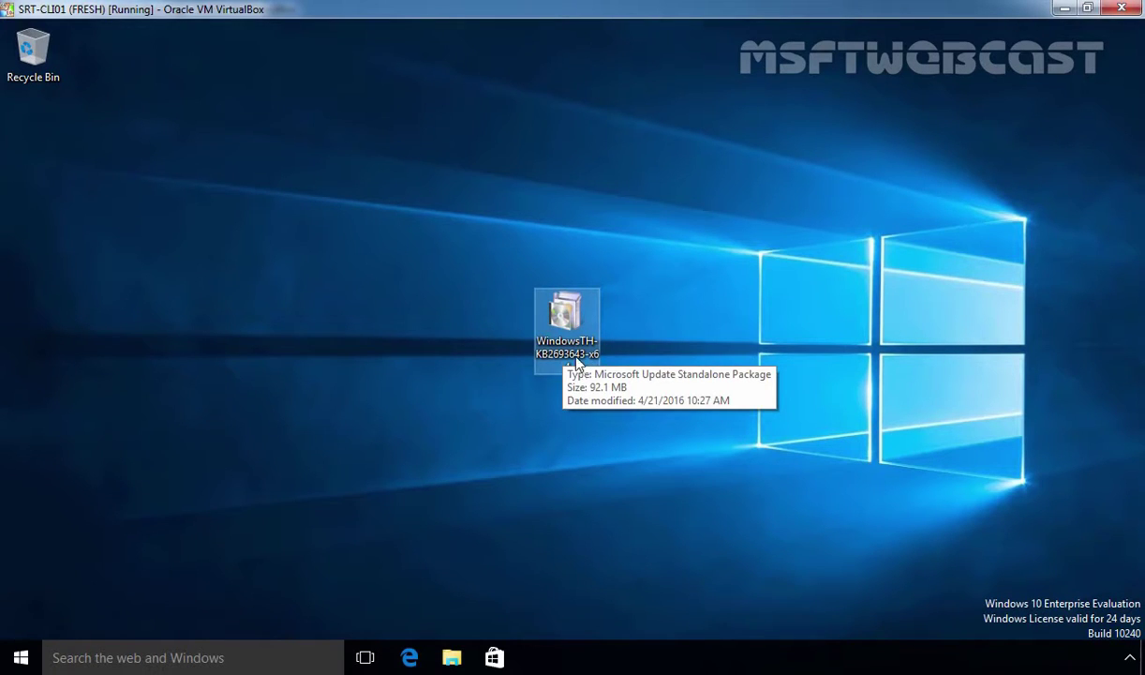
pyautogui.click(560, 352)
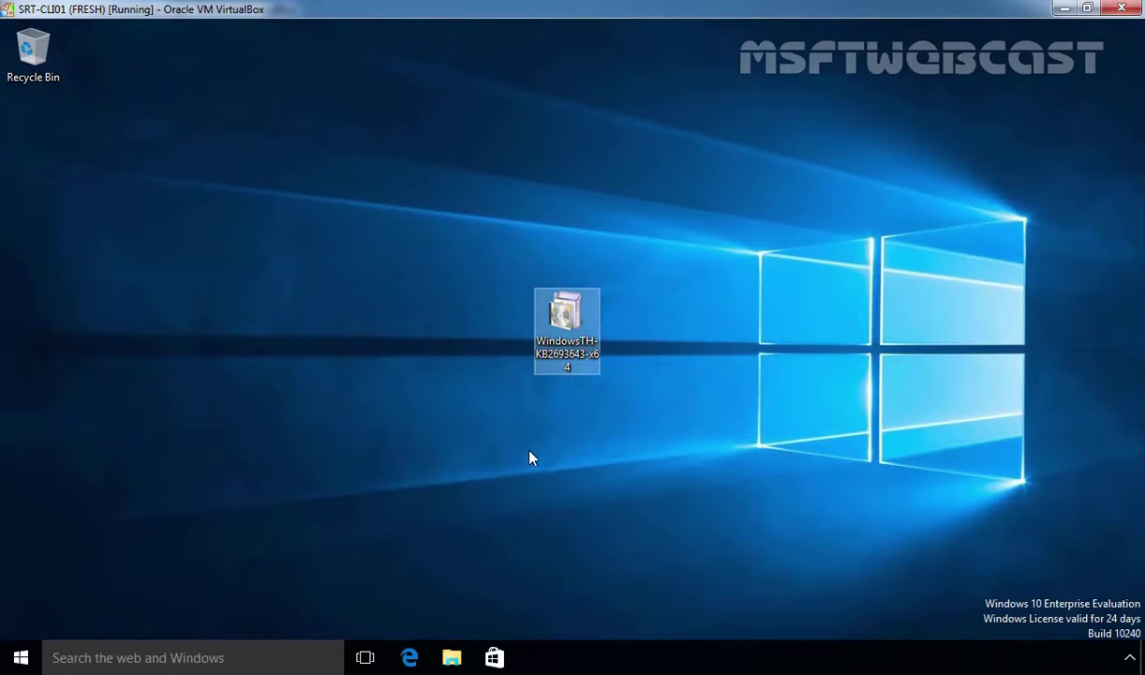
pyautogui.click(20, 657)
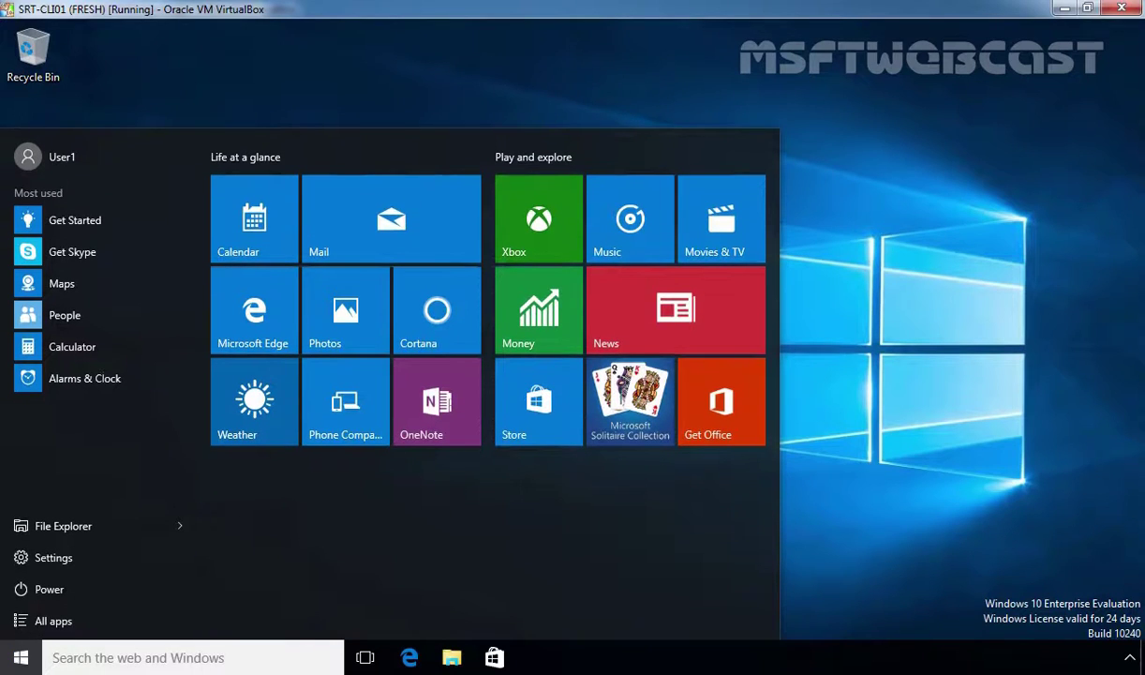
pyautogui.click(910, 468)
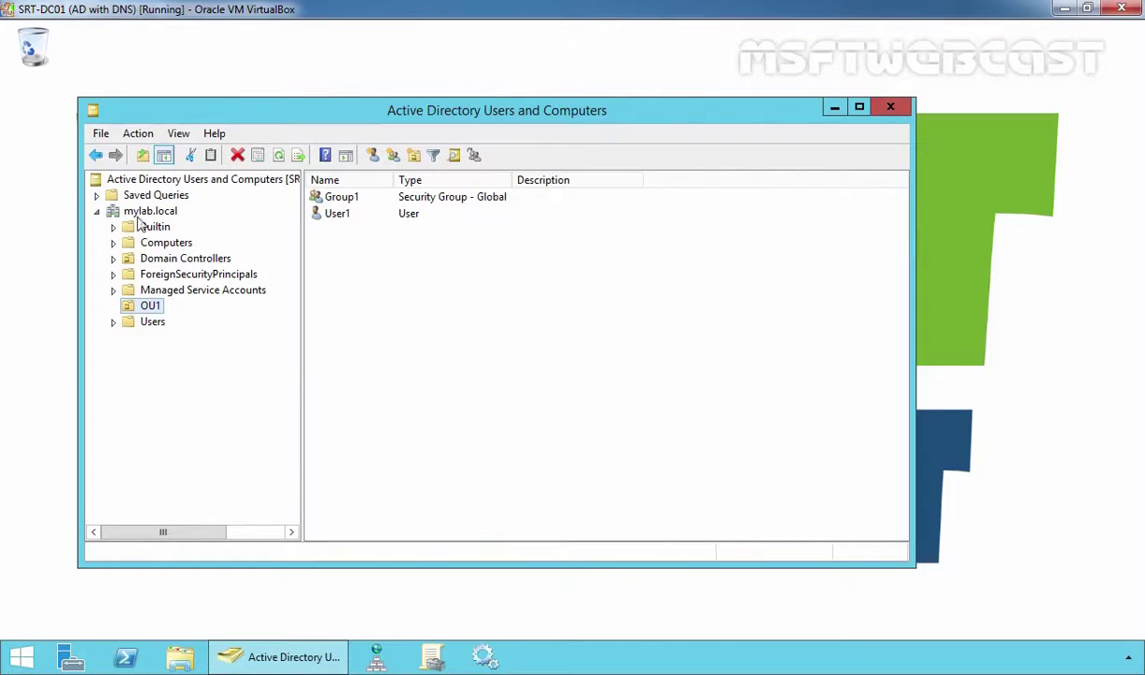
pyautogui.click(143, 213)
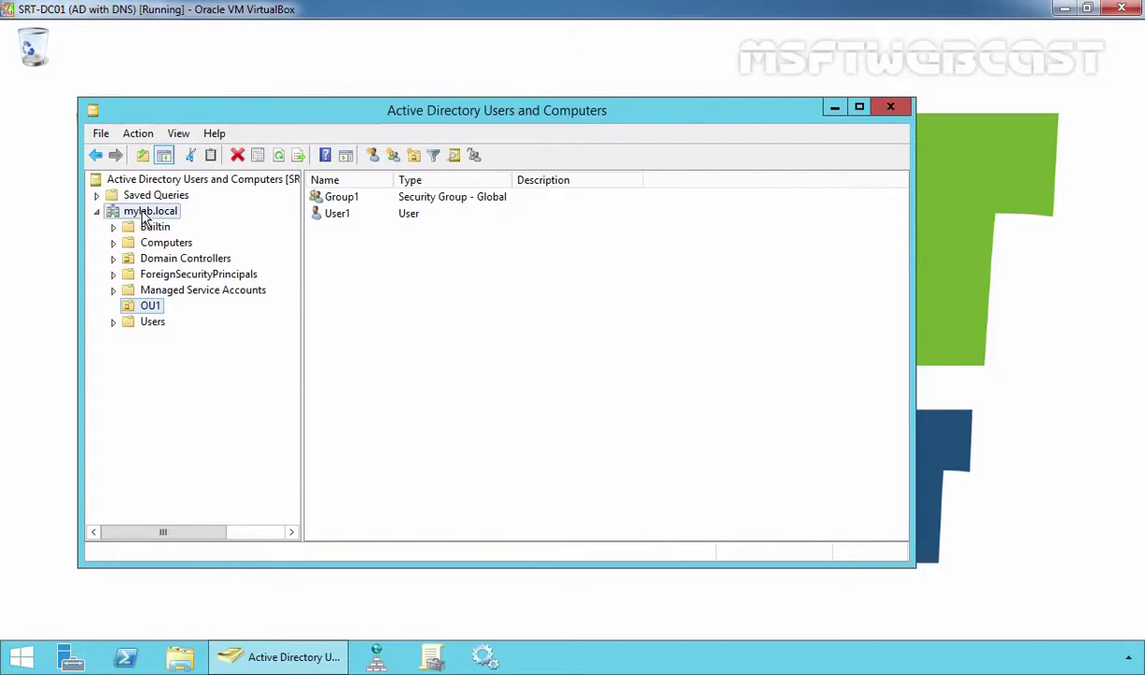
pyautogui.click(150, 302)
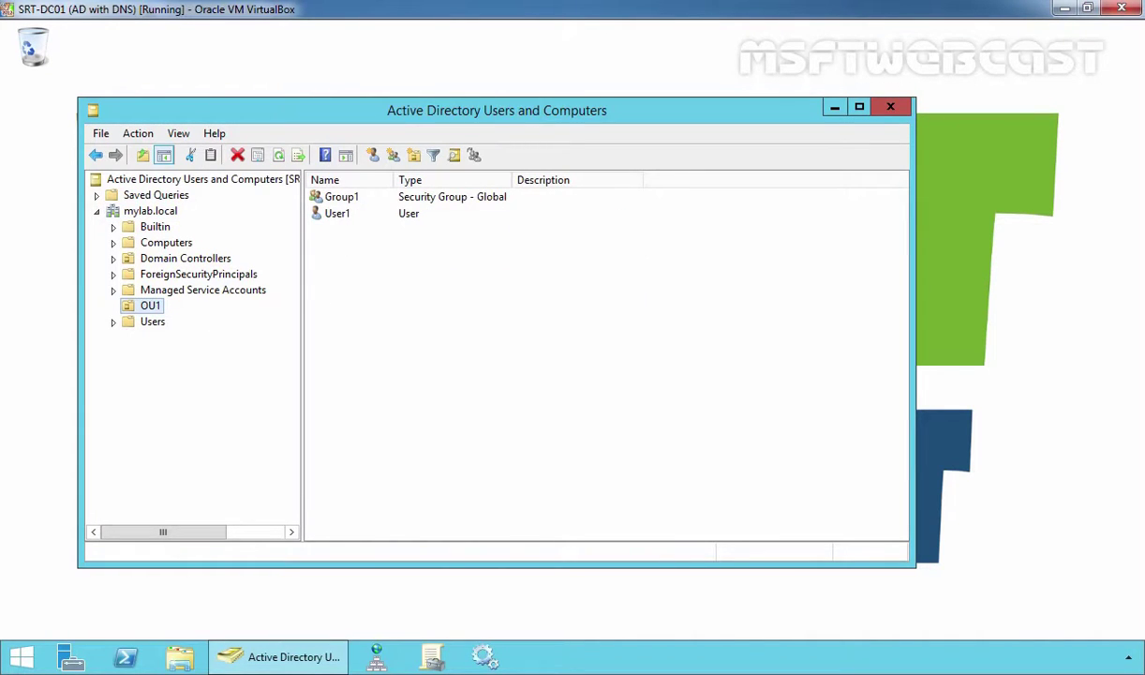
pyautogui.click(329, 214)
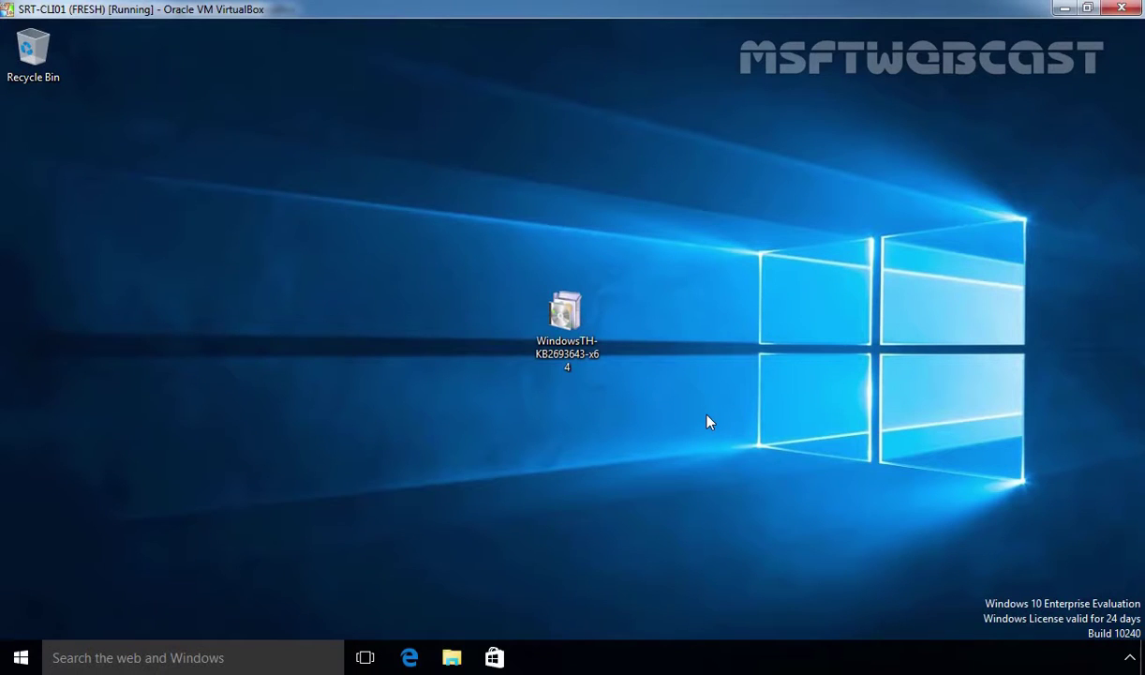
# Run the KB2693643 update package, approving the UAC prompt with the administrator account and password
pyautogui.click(21, 656)
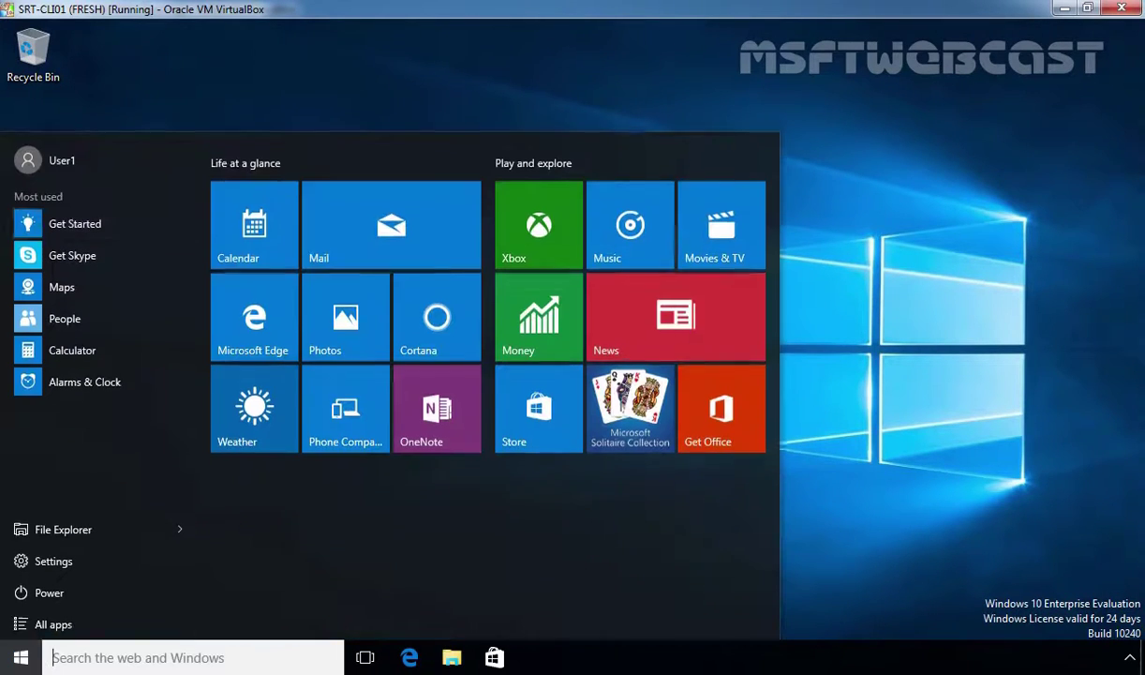
pyautogui.click(953, 459)
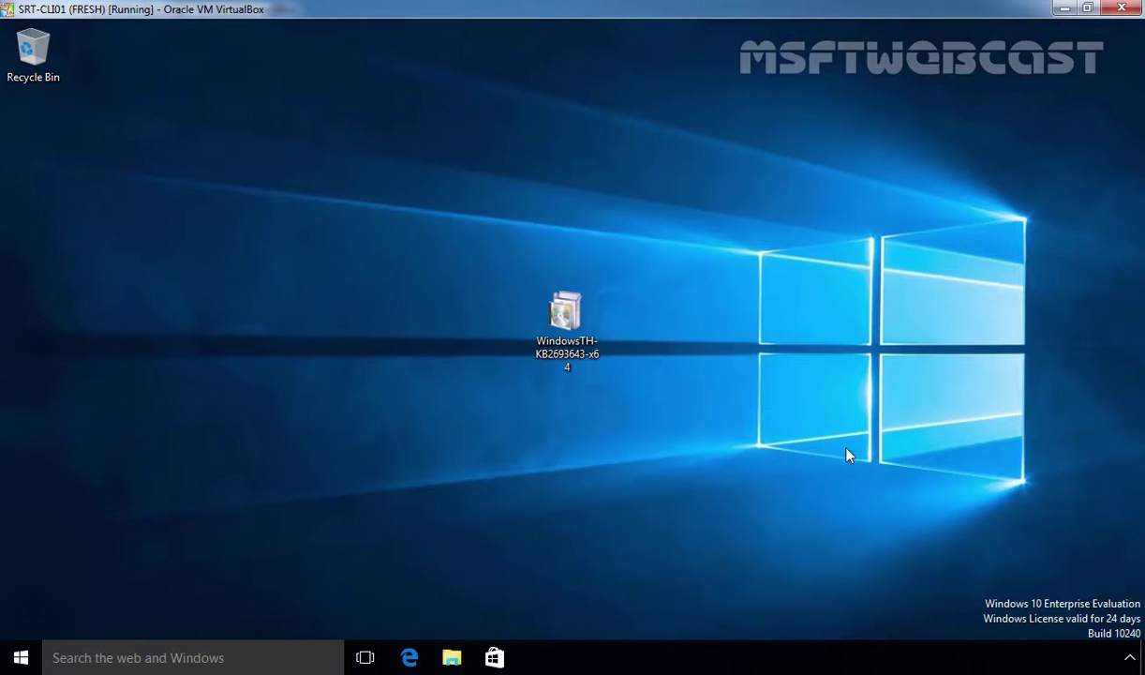
pyautogui.doubleClick(568, 319)
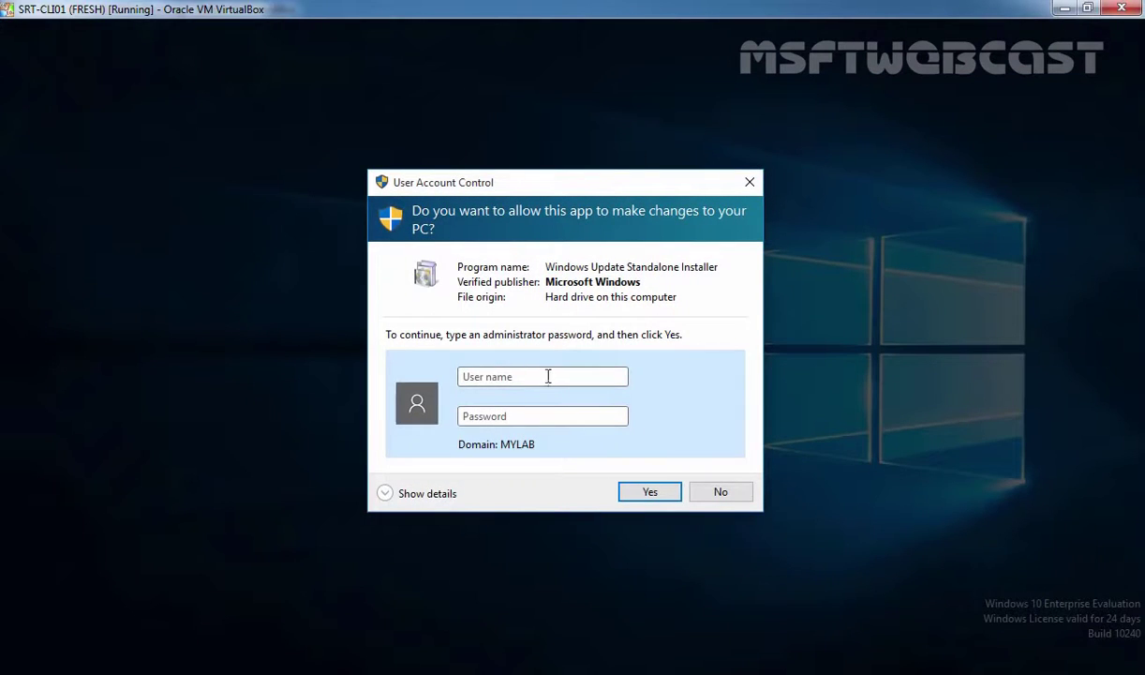
pyautogui.click(548, 376)
pyautogui.write('administrator')
pyautogui.press('Tab')
pyautogui.write('Pa$$w0rd')
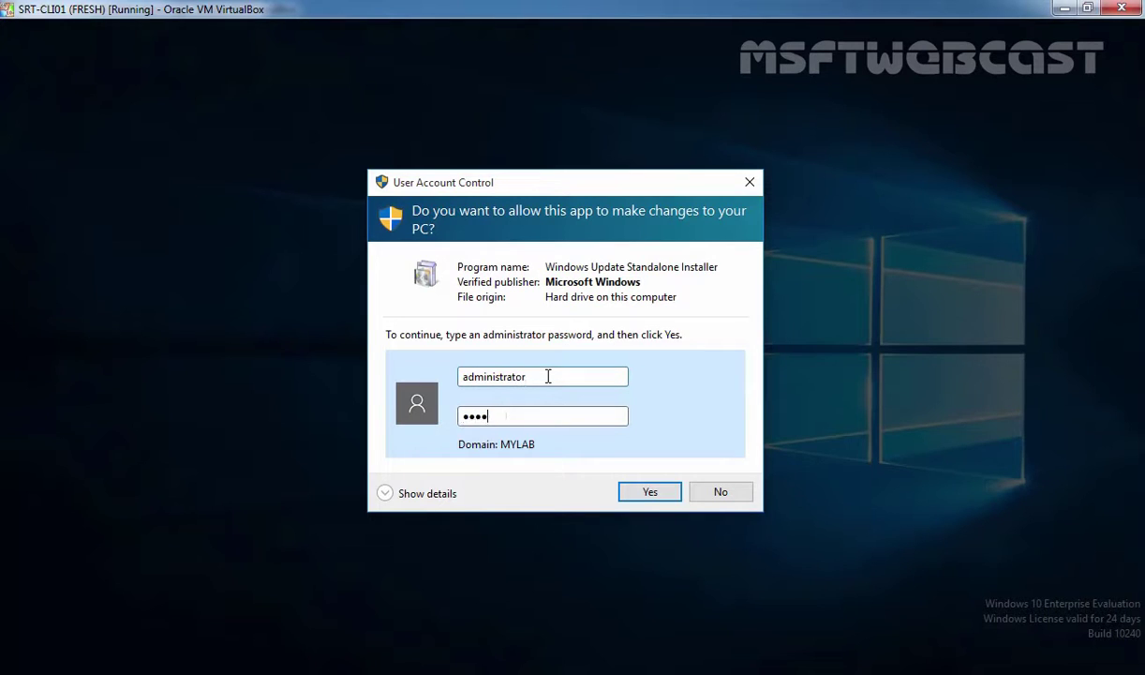
pyautogui.press('Return')
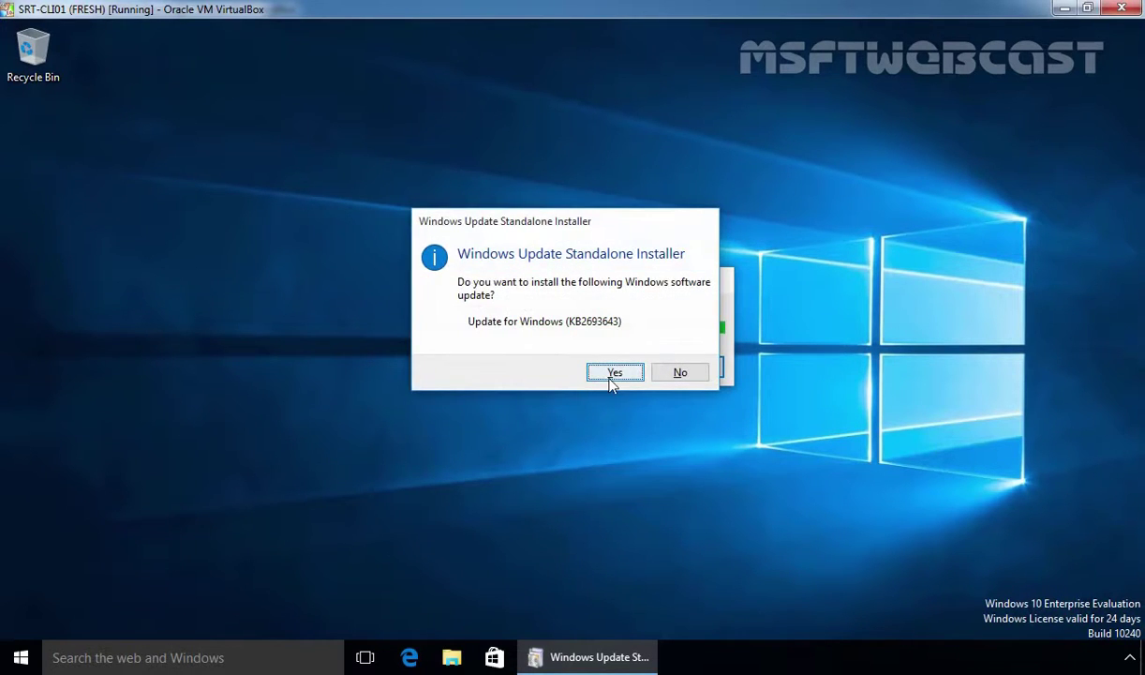
# Install Update for Windows KB2693643, accepting its license terms, and restart the computer
pyautogui.click(612, 374)
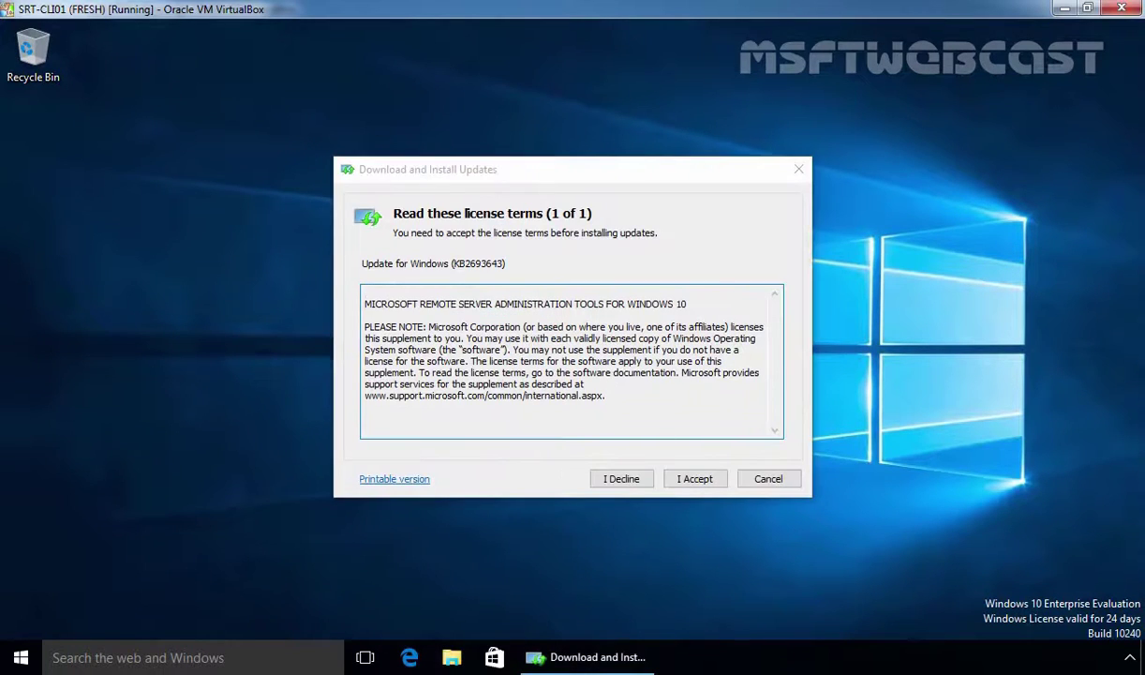
pyautogui.click(696, 481)
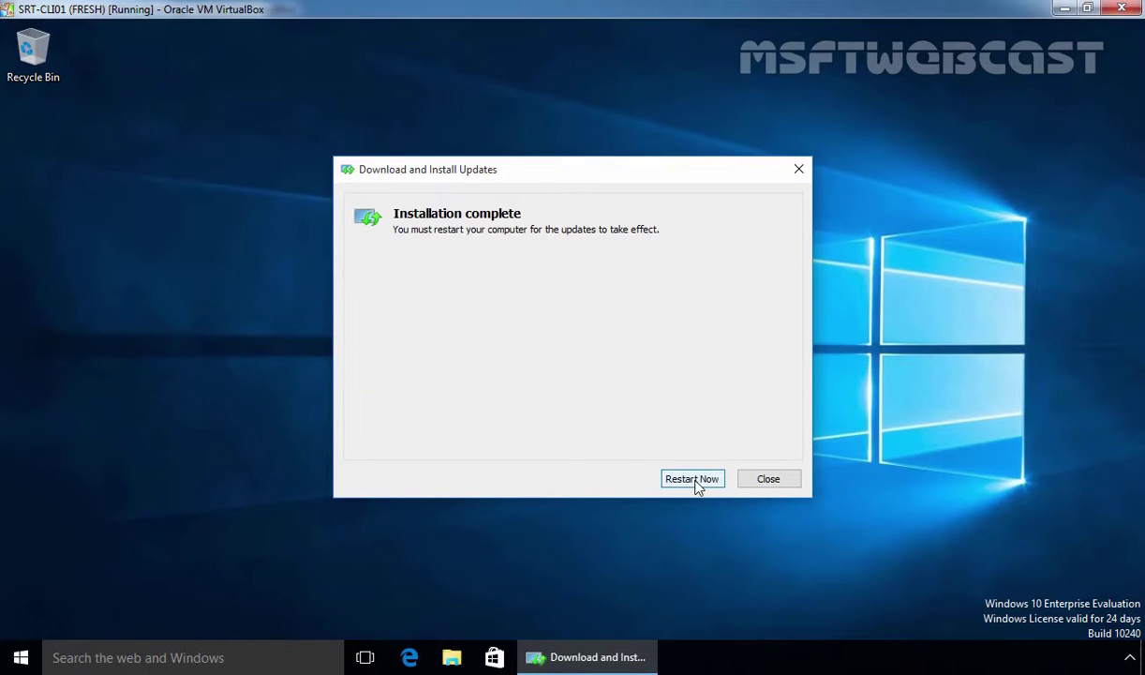
pyautogui.click(693, 479)
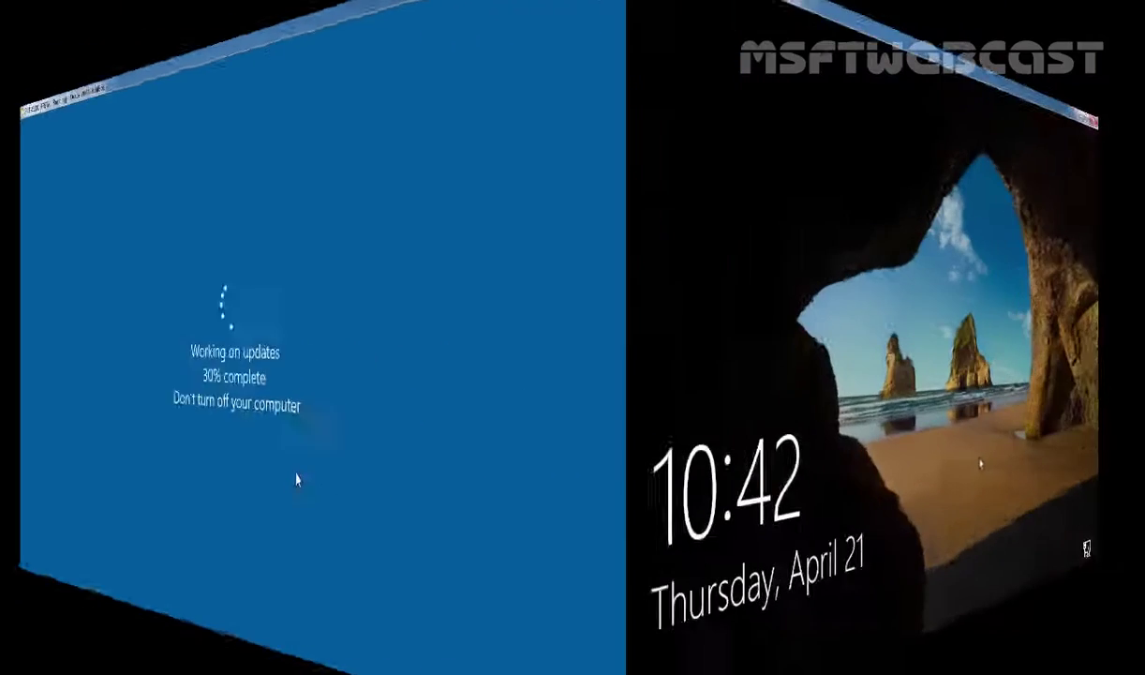
# Get past the lock screen and sign in with the domain user's password
pyautogui.click(692, 493)
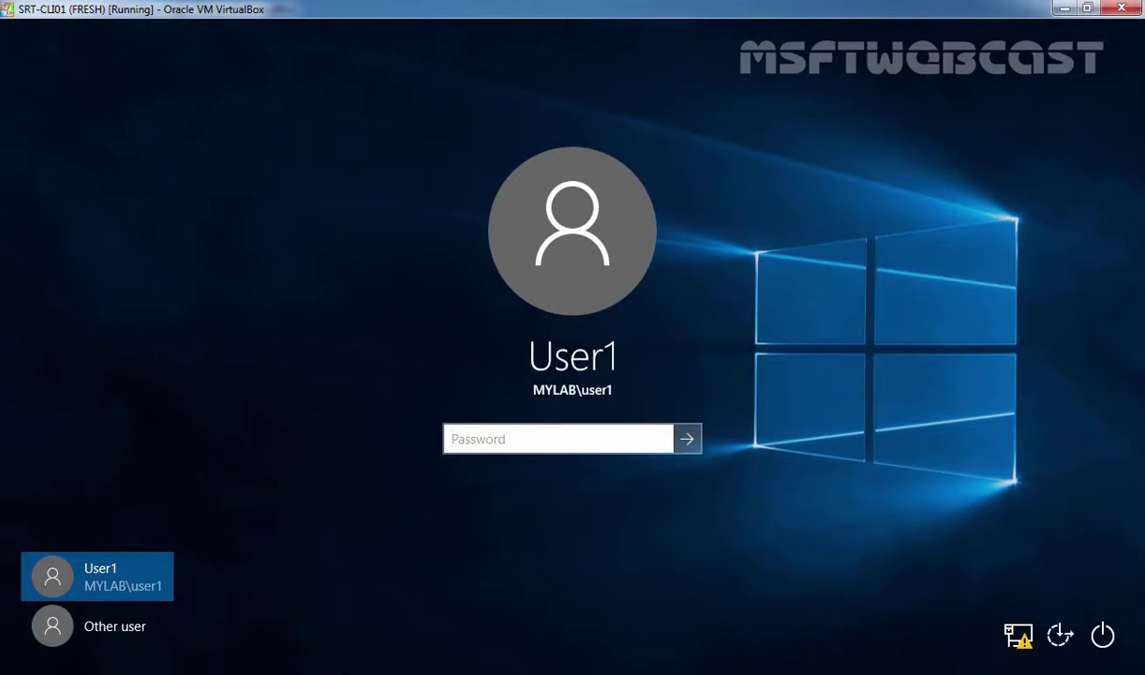
pyautogui.write('•••••••••')
pyautogui.press('Return')
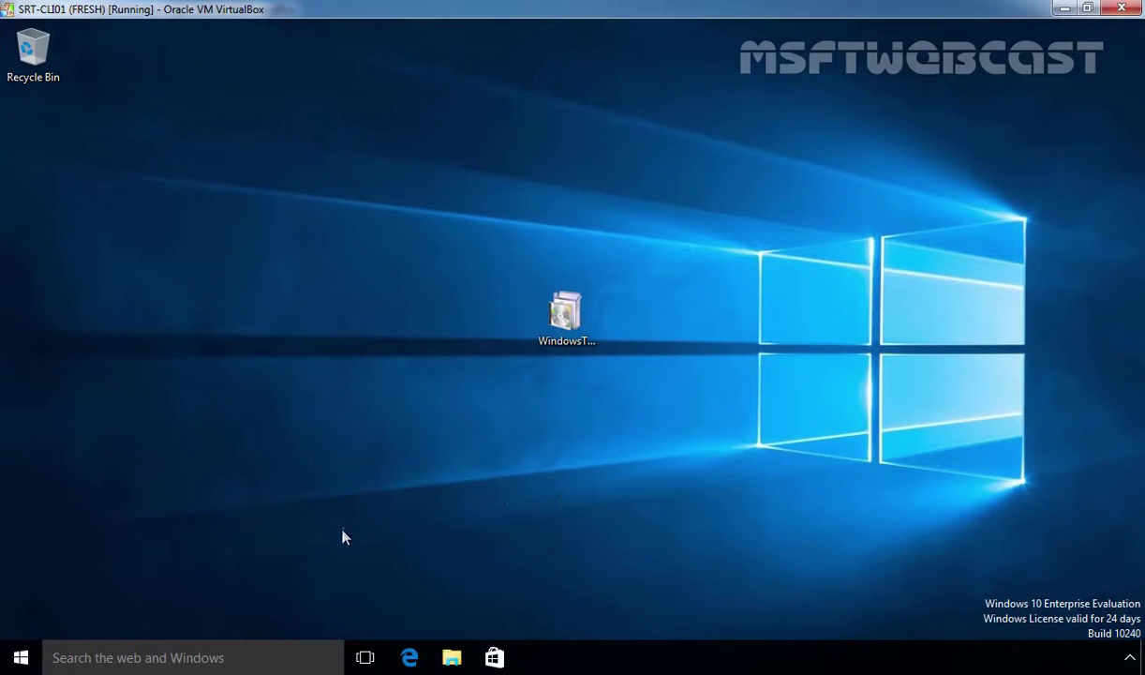
# Launch Active Directory Users and Computers from All apps under Windows Administrative Tools
pyautogui.click(21, 657)
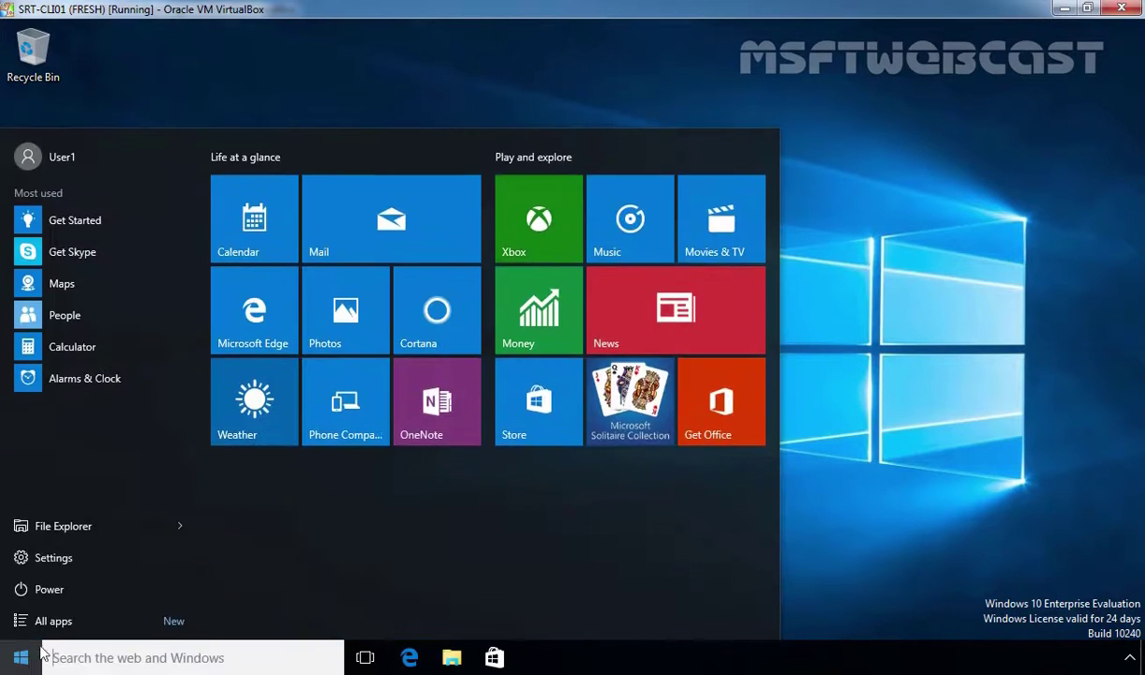
pyautogui.click(46, 623)
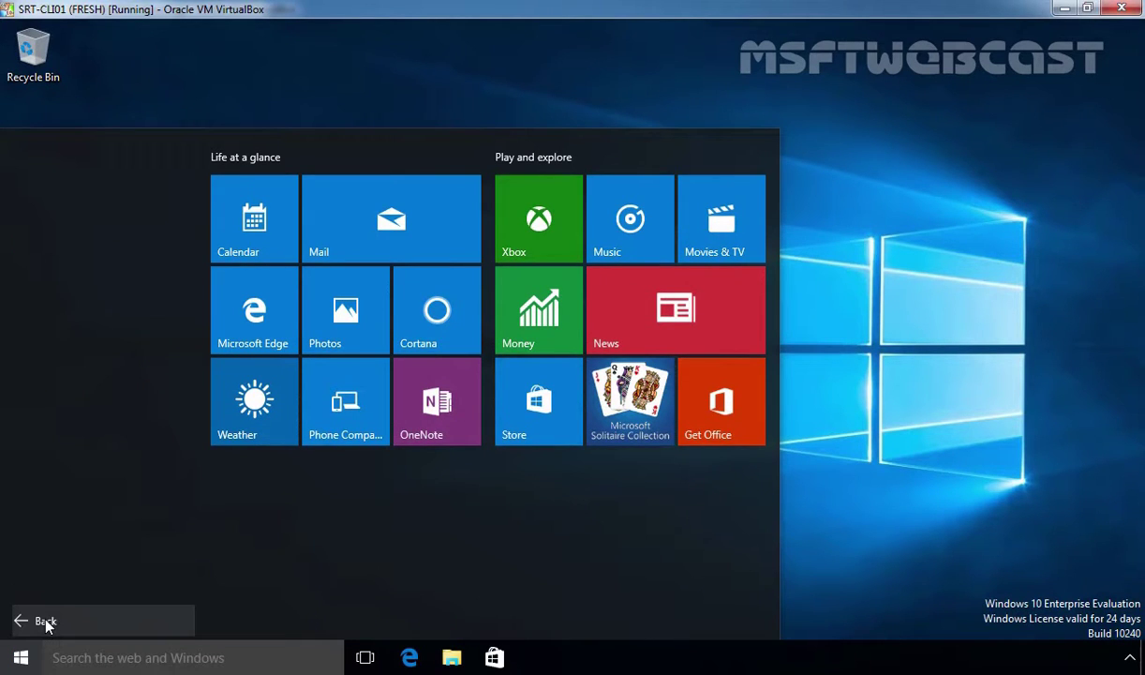
pyautogui.scroll(-3, 82, 506)
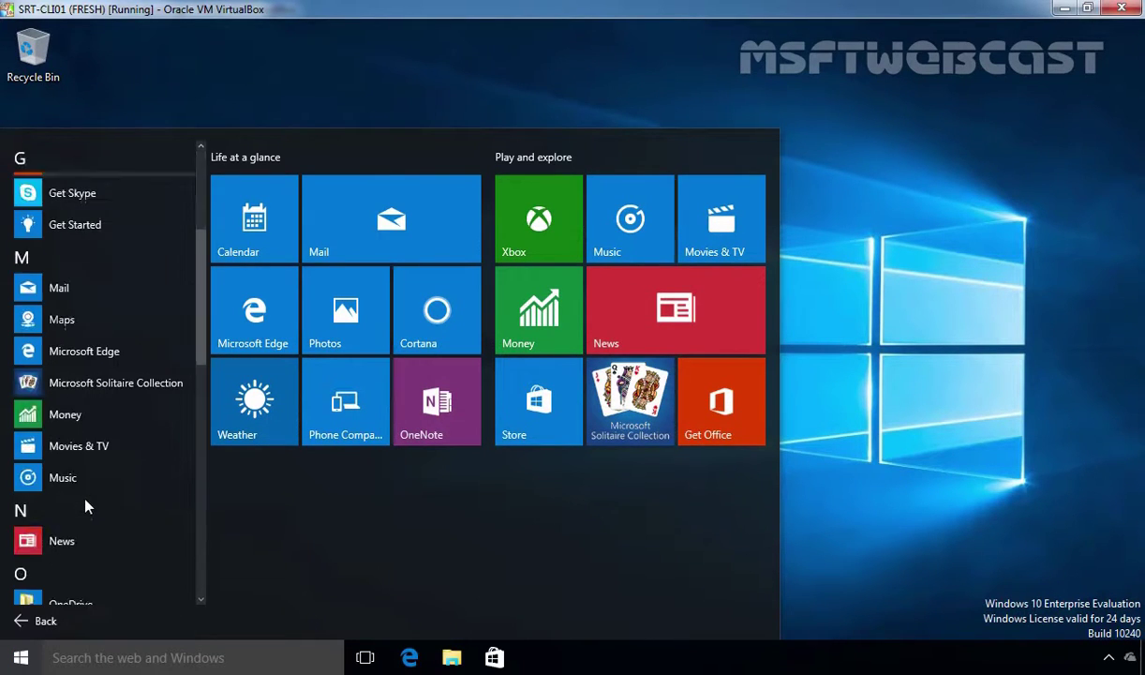
pyautogui.scroll(-1, 85, 506)
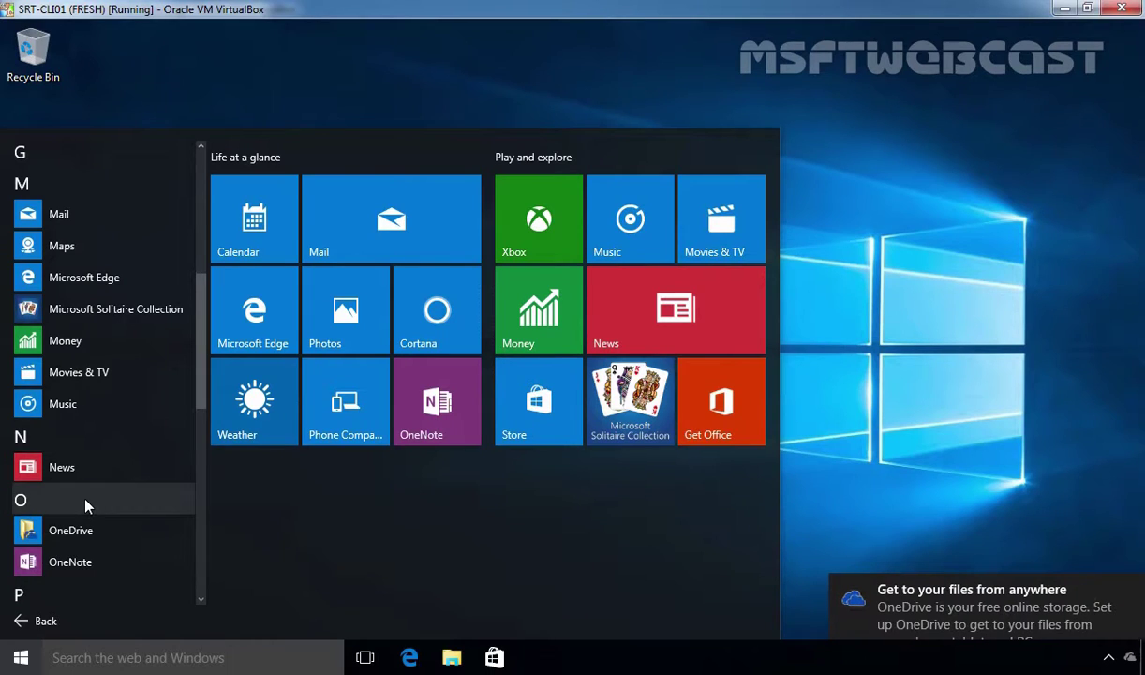
pyautogui.scroll(-5, 85, 506)
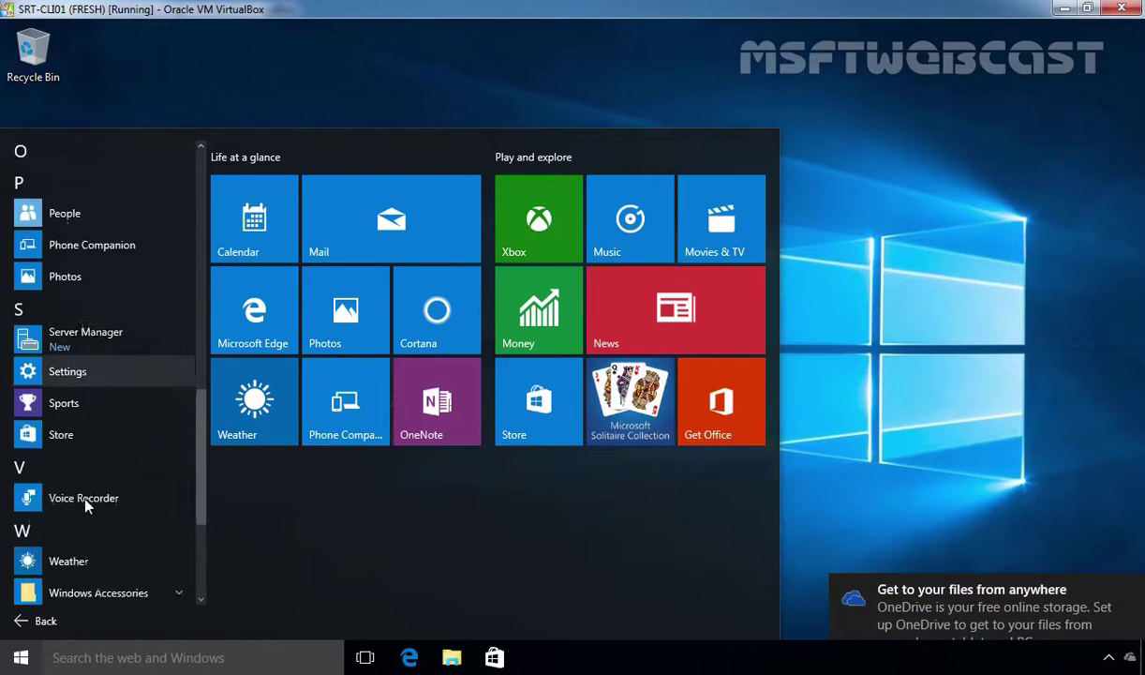
pyautogui.scroll(-1, 86, 506)
pyautogui.scroll(1, 85, 507)
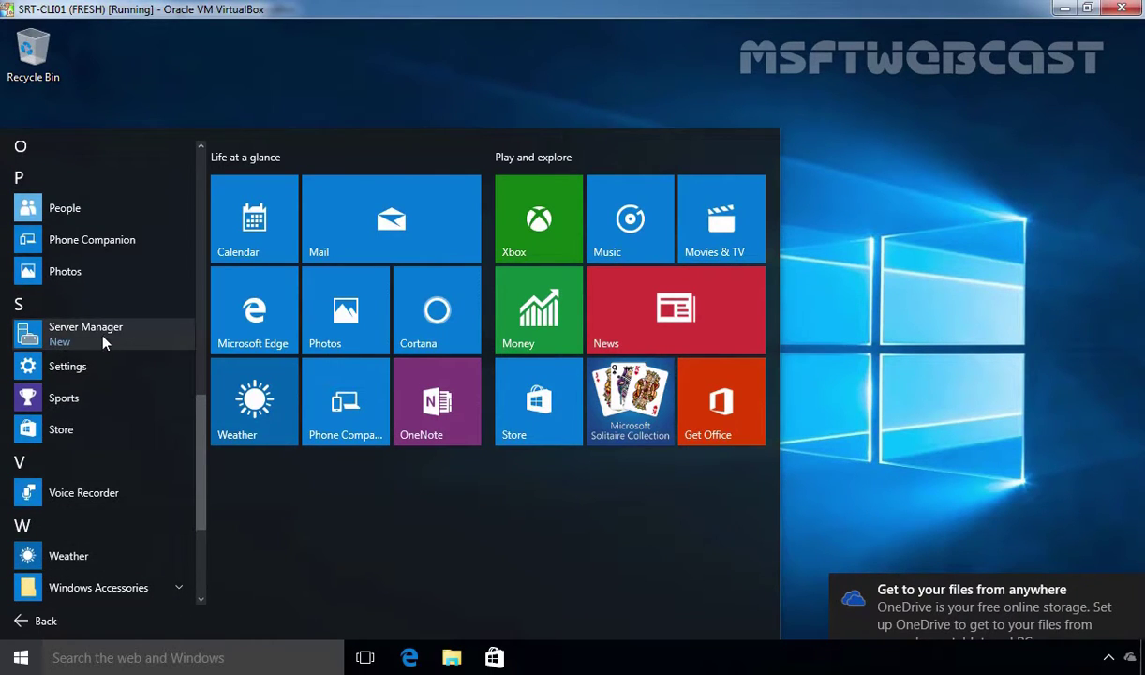
pyautogui.scroll(-3, 81, 417)
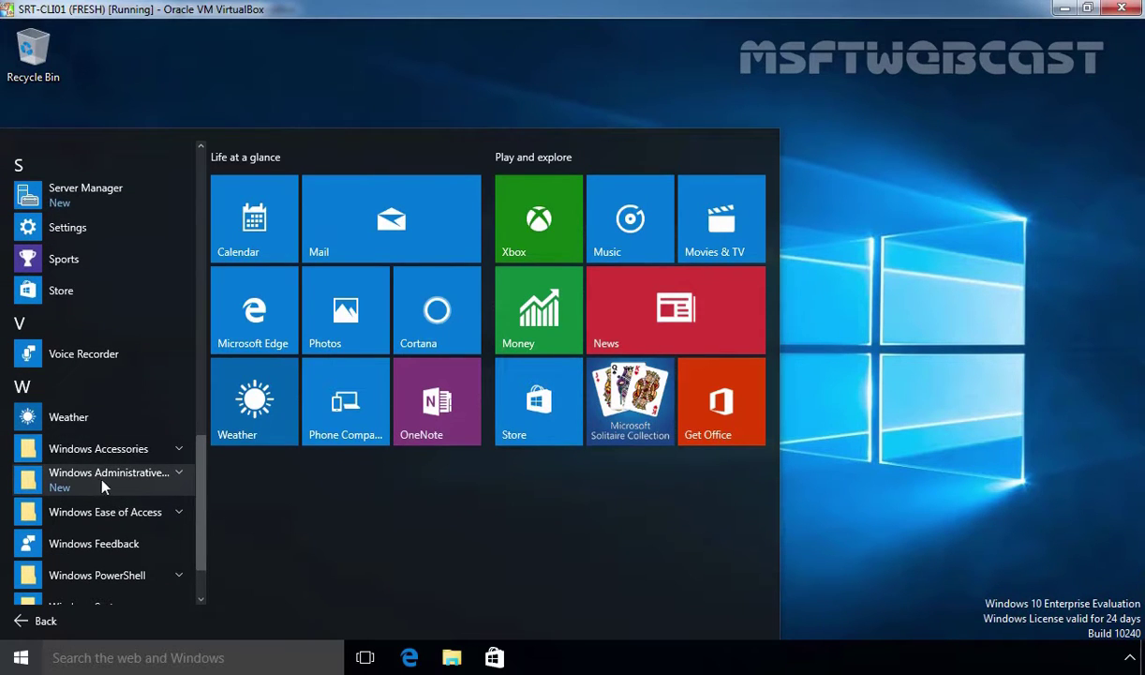
pyautogui.click(106, 480)
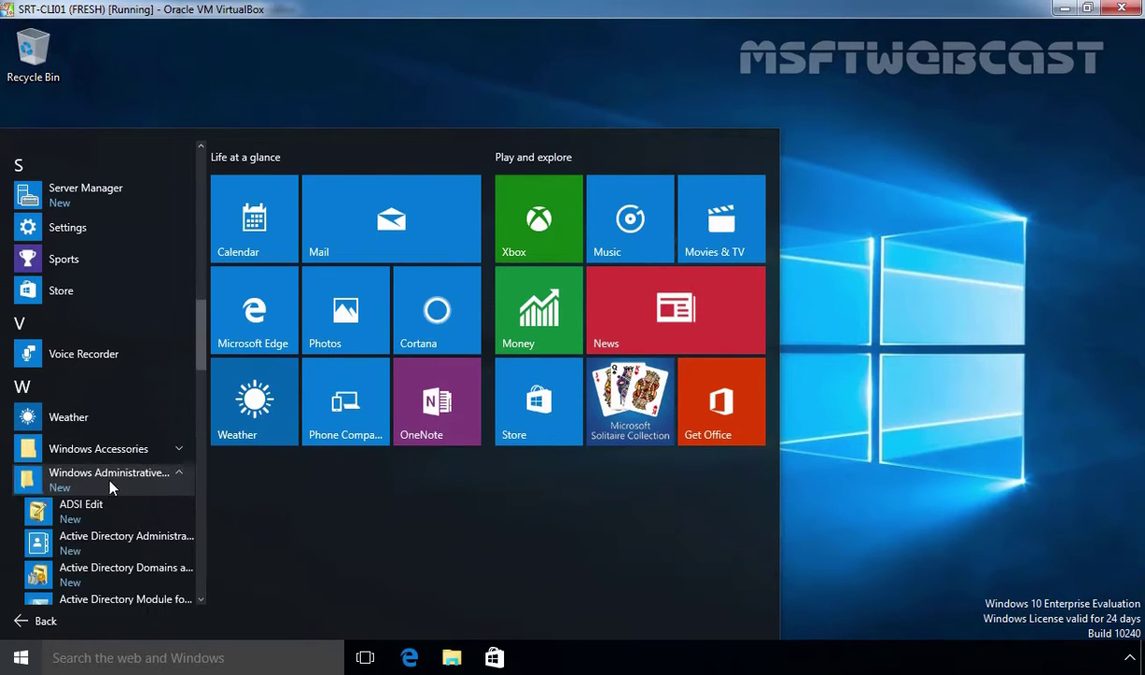
pyautogui.scroll(-6, 109, 483)
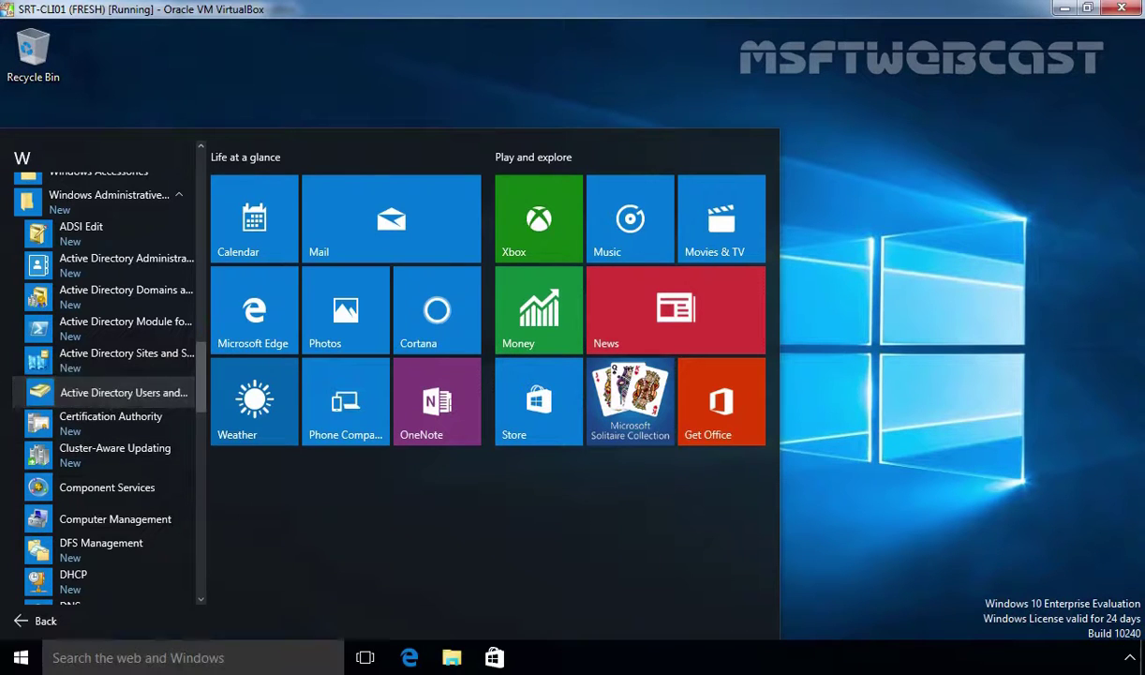
pyautogui.click(110, 402)
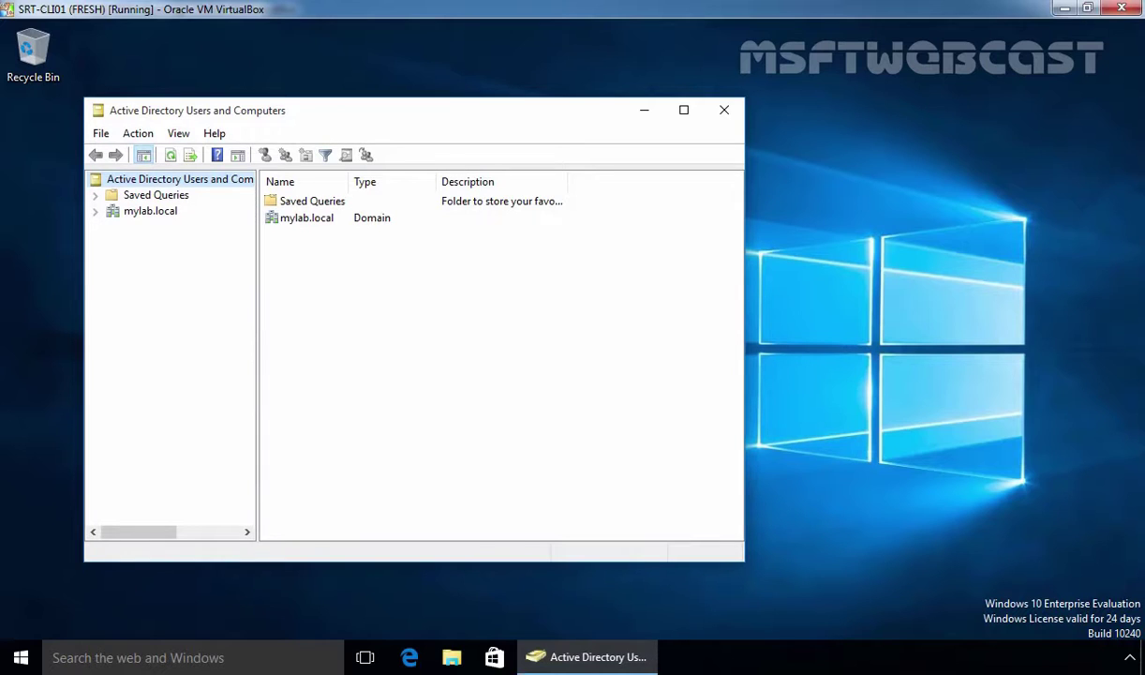
# Expand mylab.local, select OU1 and bring up its New context submenu
pyautogui.doubleClick(150, 211)
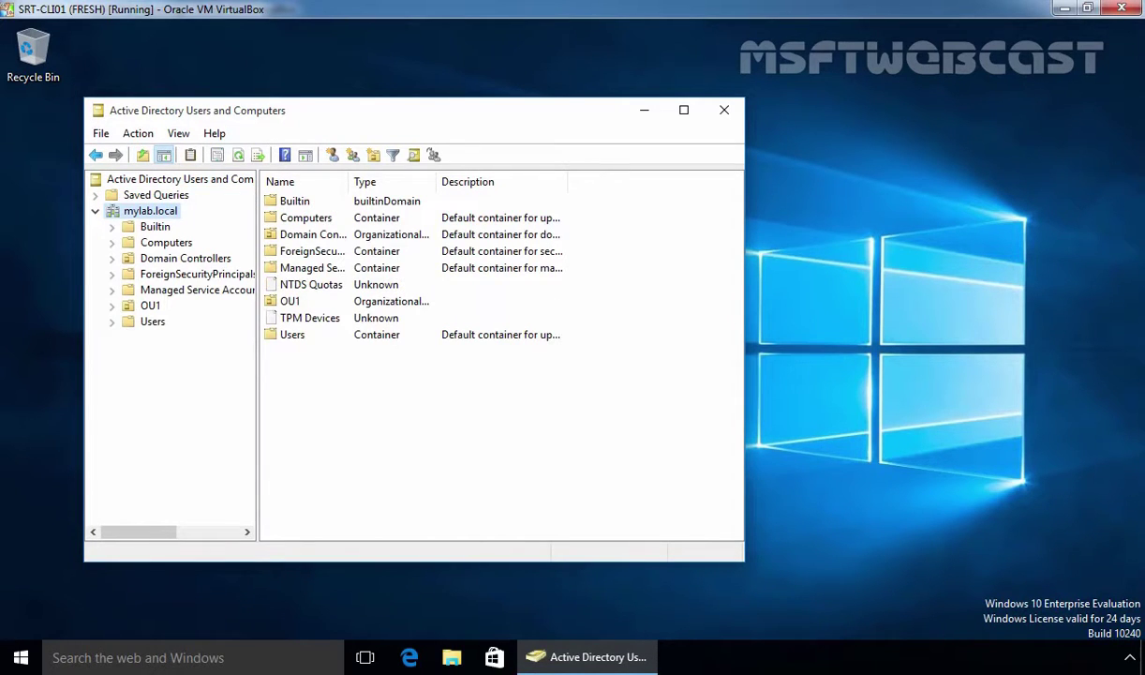
pyautogui.click(152, 306)
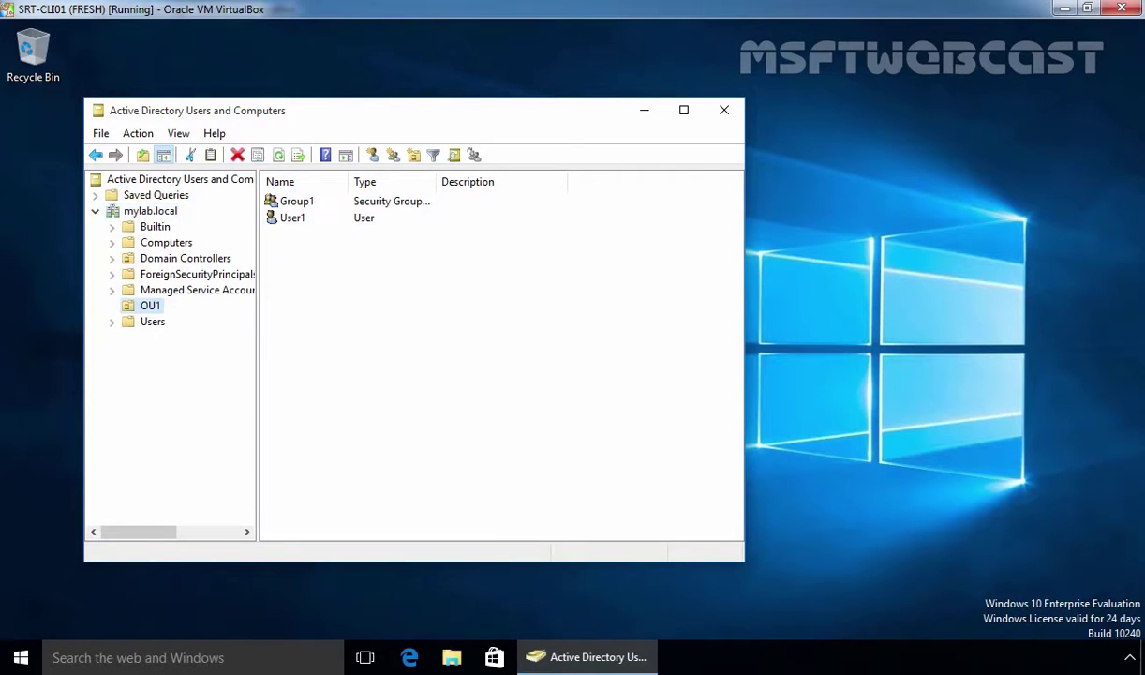
pyautogui.rightClick(154, 304)
pyautogui.moveTo(204, 379)
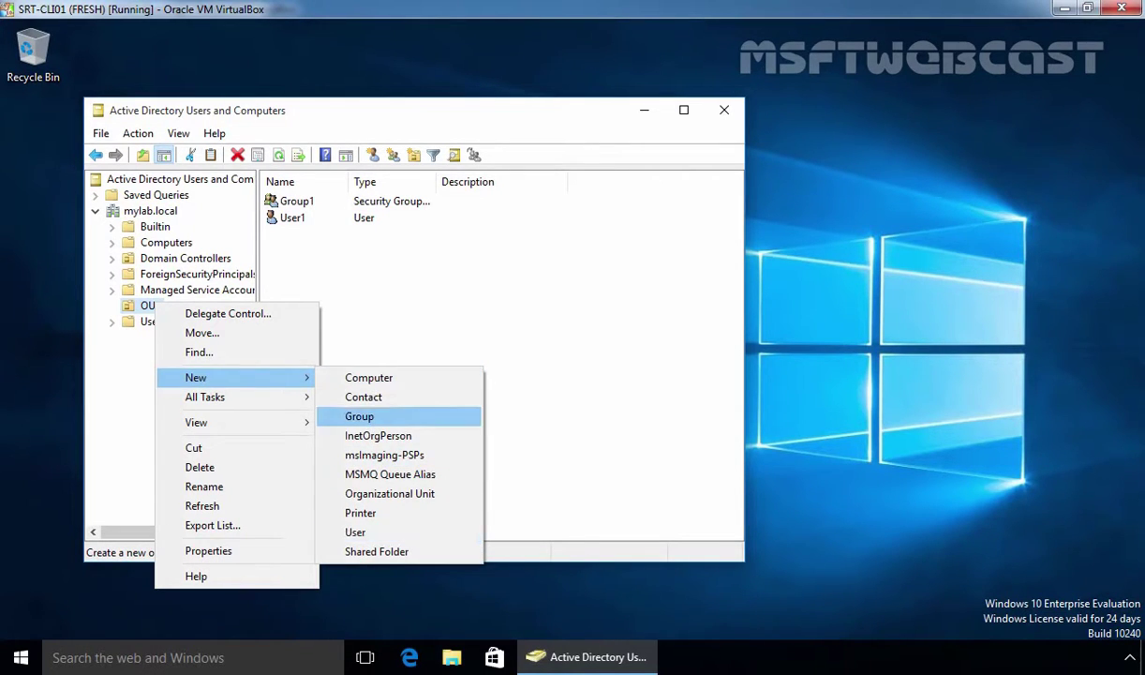
# Start a new user in OU1 named user2 with logon name user2
pyautogui.click(355, 531)
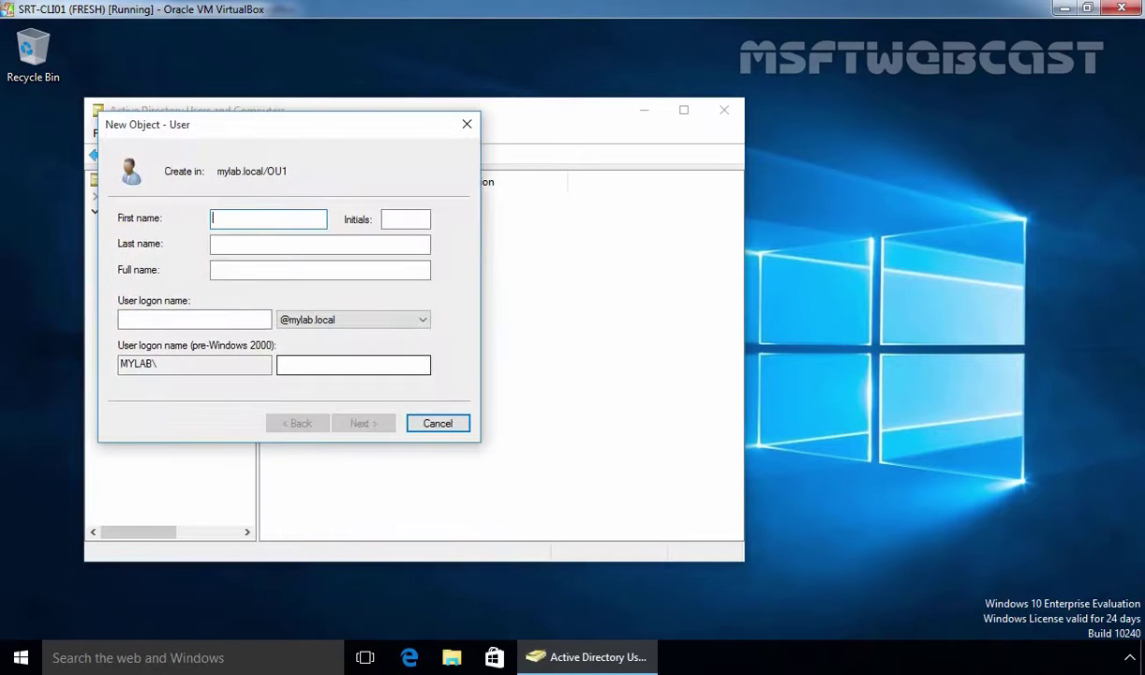
pyautogui.write('user2')
pyautogui.press('Tab')
pyautogui.press('Tab')
pyautogui.press('Tab')
pyautogui.press('Tab')
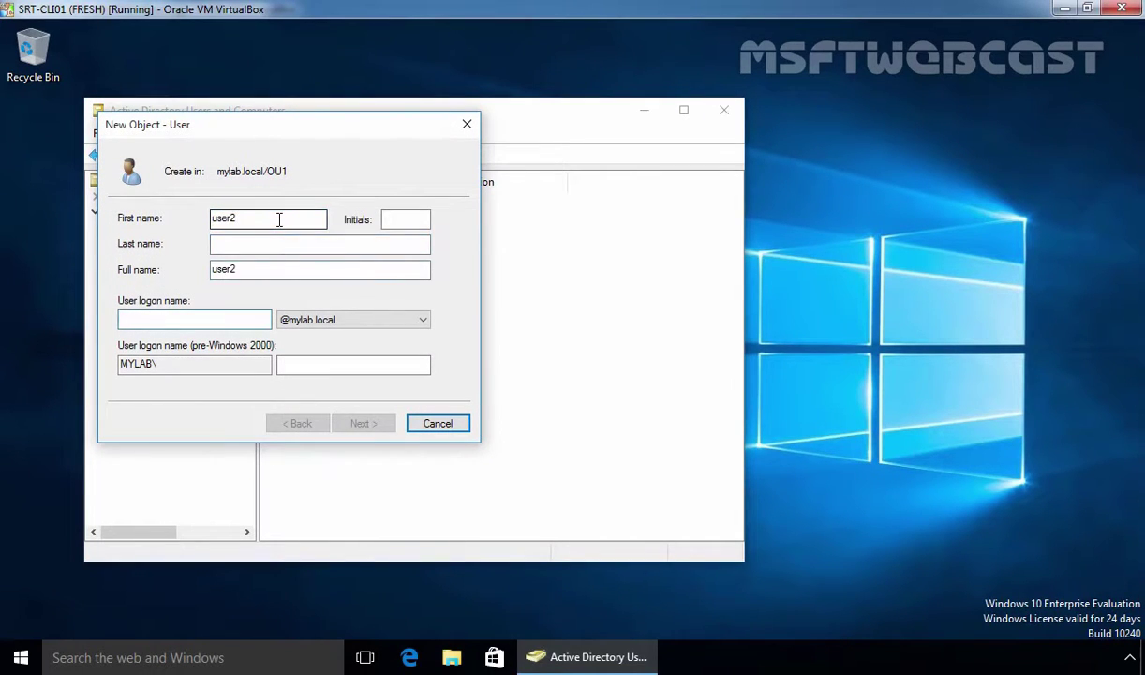
pyautogui.write('user2')
pyautogui.press('Return')
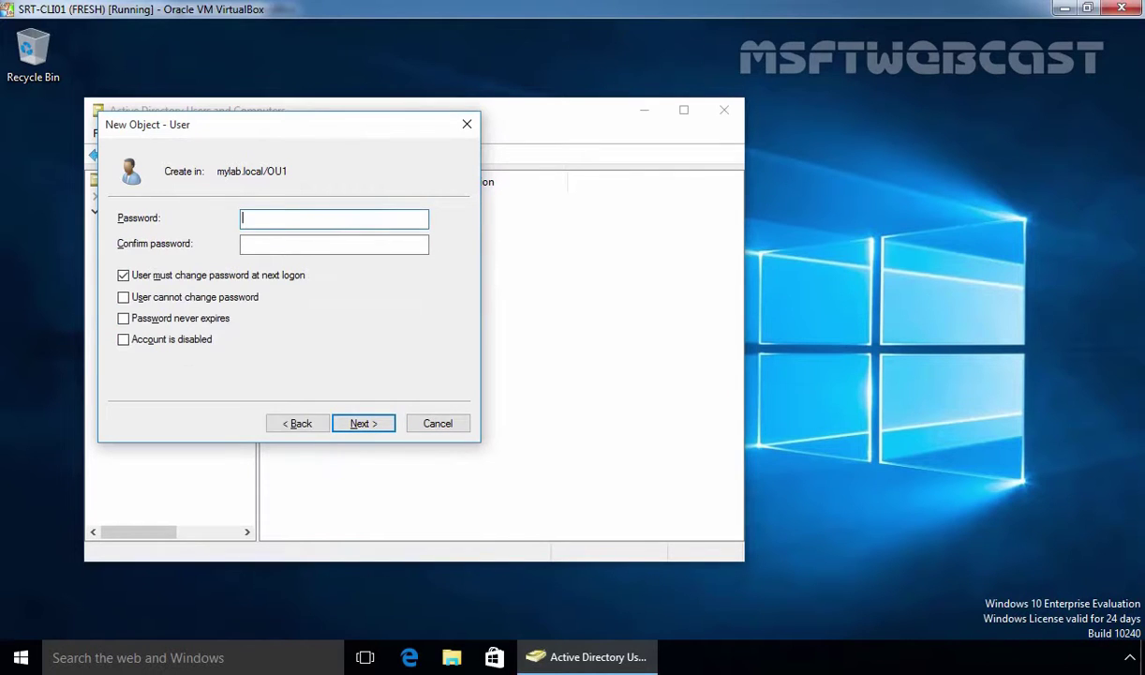
# Enter and confirm user2's password, then complete the New Object - User wizard
pyautogui.write('P@ssw0rd')
pyautogui.press('Tab')
pyautogui.write('P@ssw0rd')
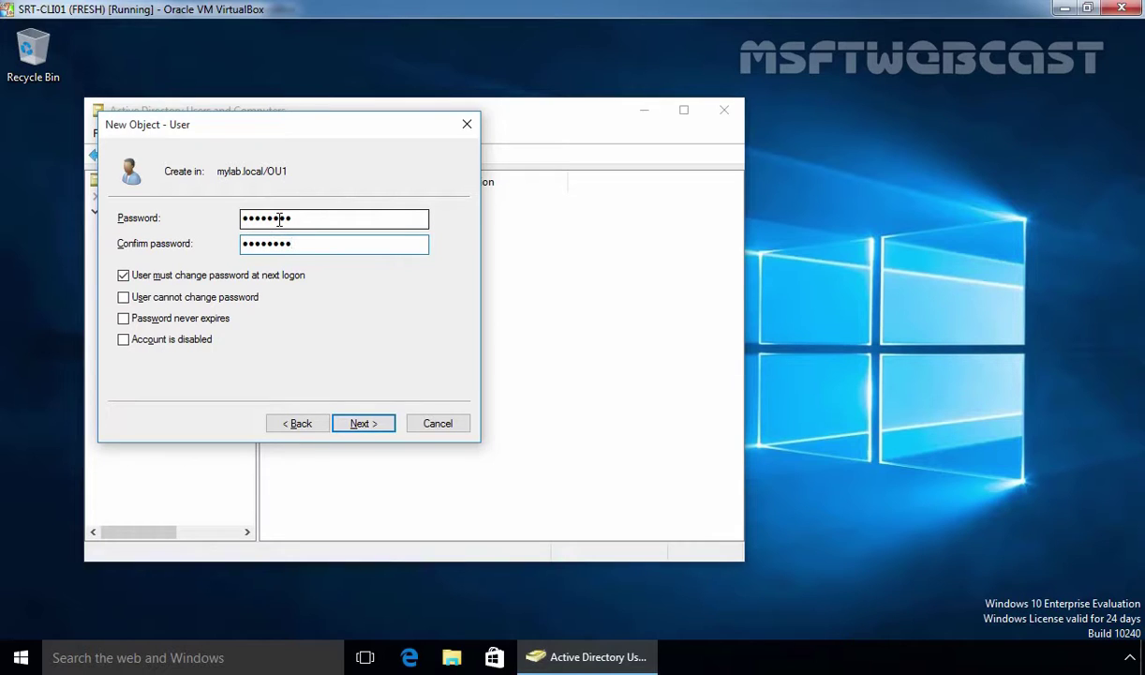
pyautogui.press('Return')
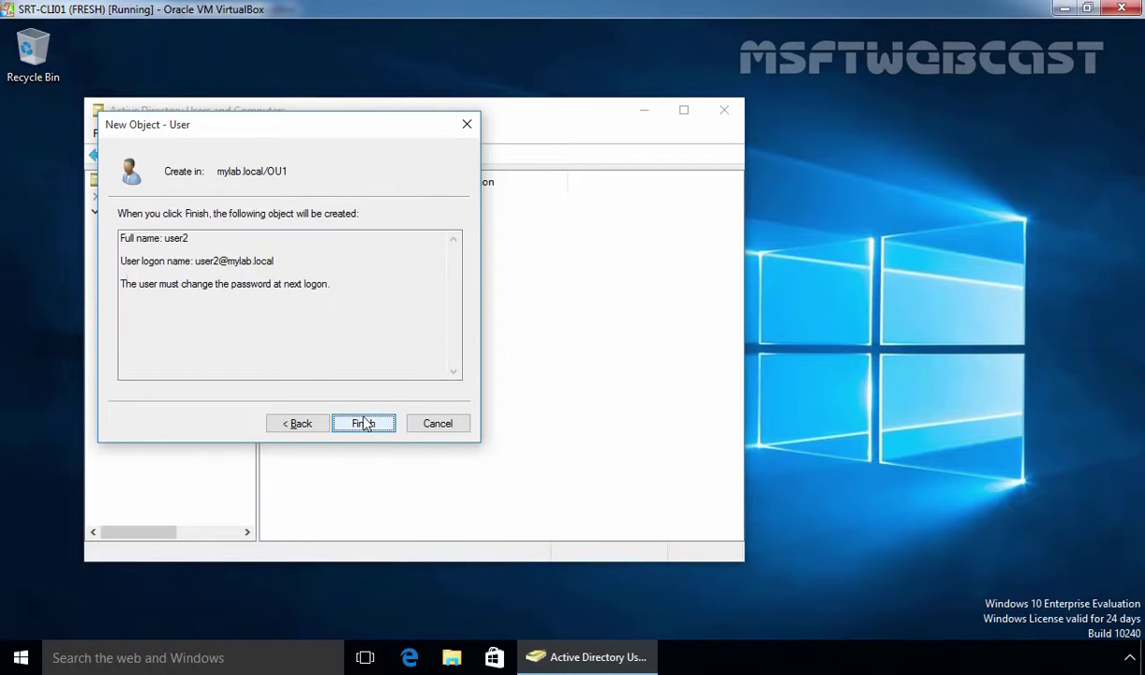
pyautogui.click(365, 422)
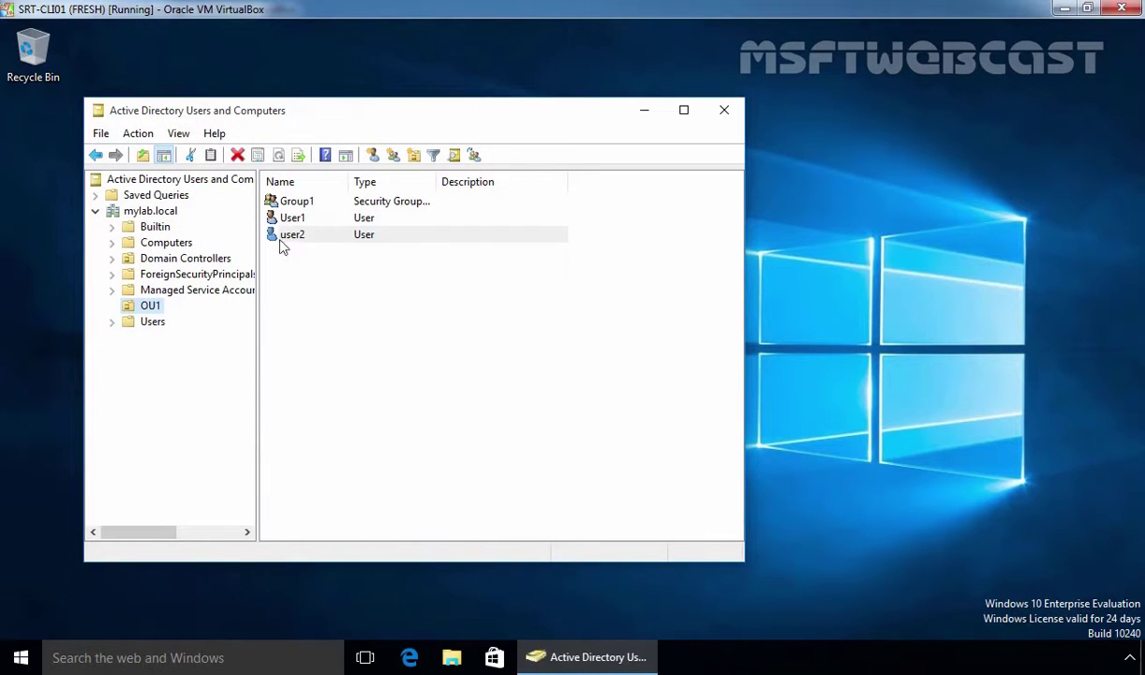
pyautogui.click(21, 657)
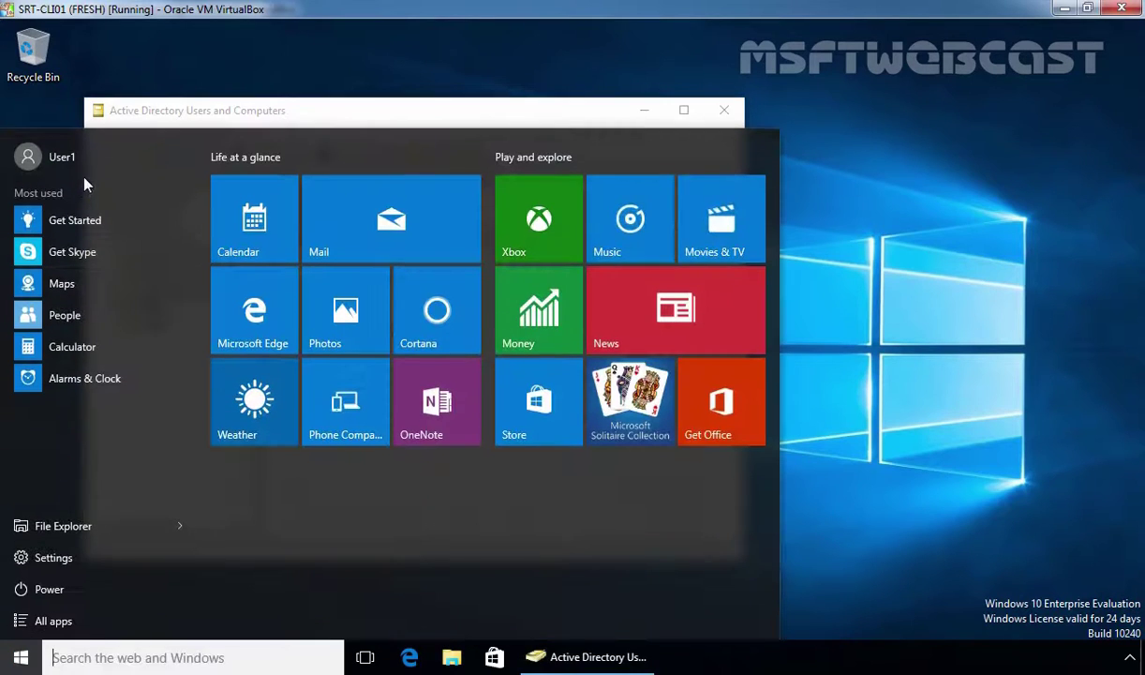
pyautogui.click(449, 112)
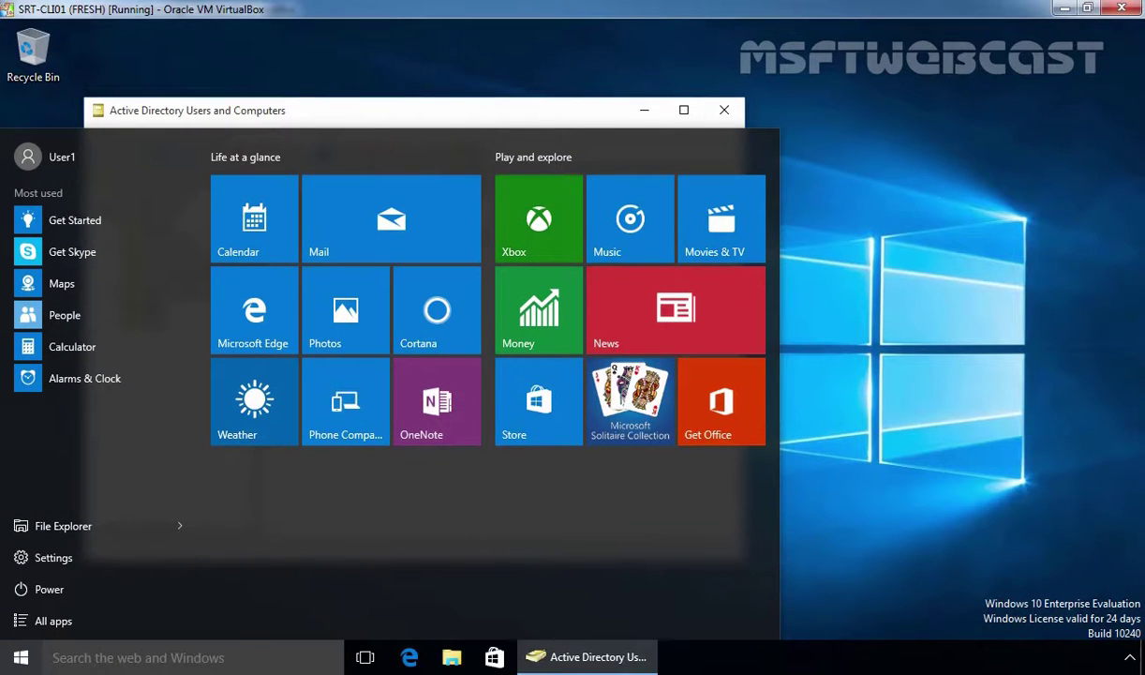
pyautogui.click(294, 261)
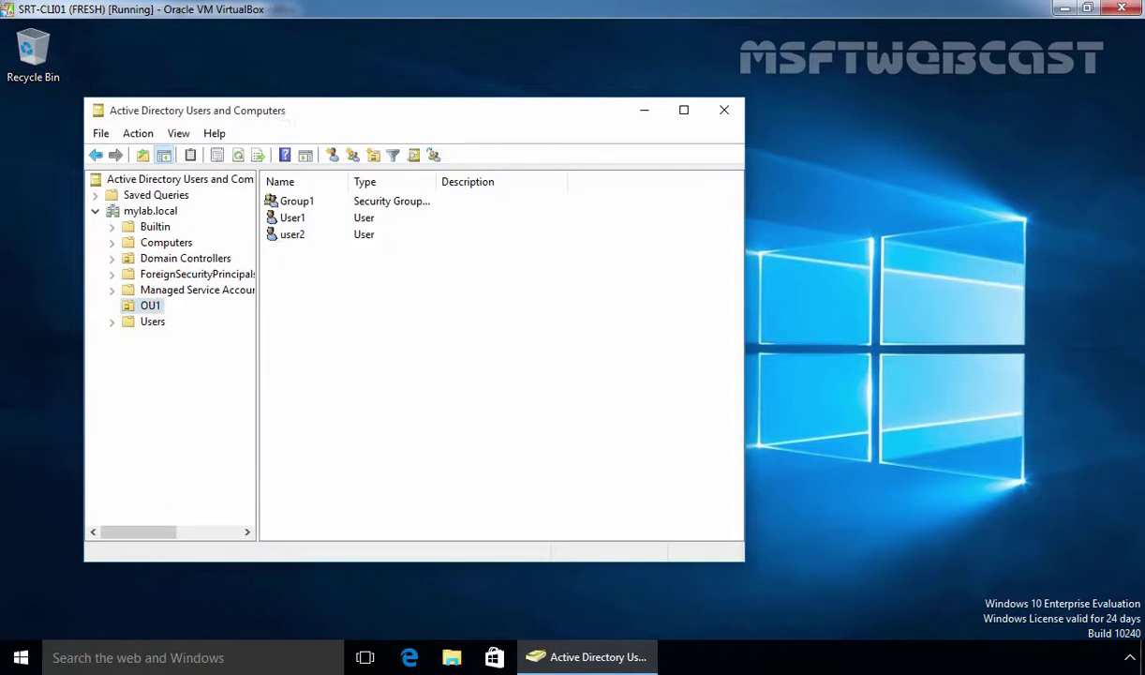
pyautogui.rightClick(150, 307)
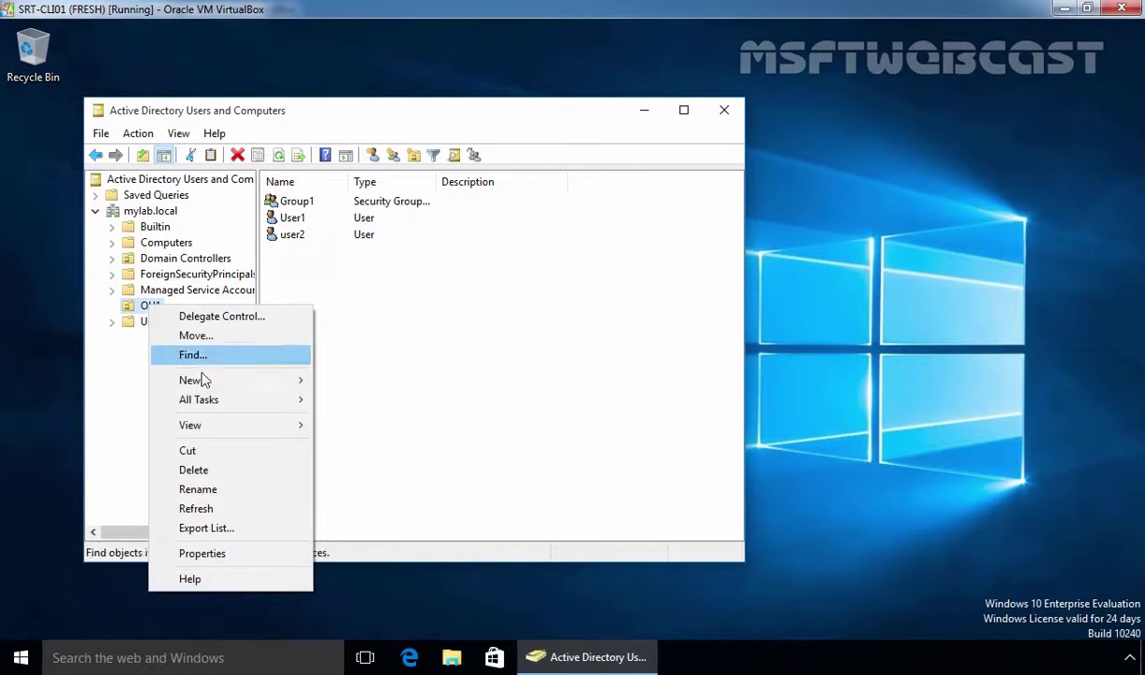
pyautogui.moveTo(217, 387)
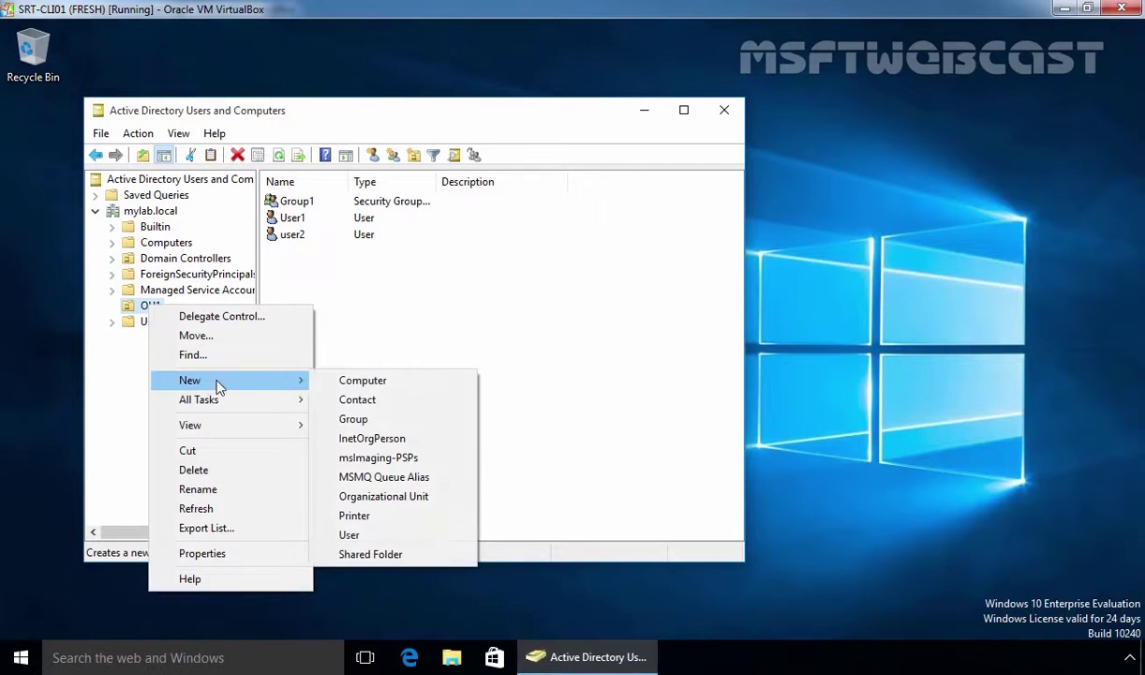
pyautogui.click(354, 419)
pyautogui.write('Group2')
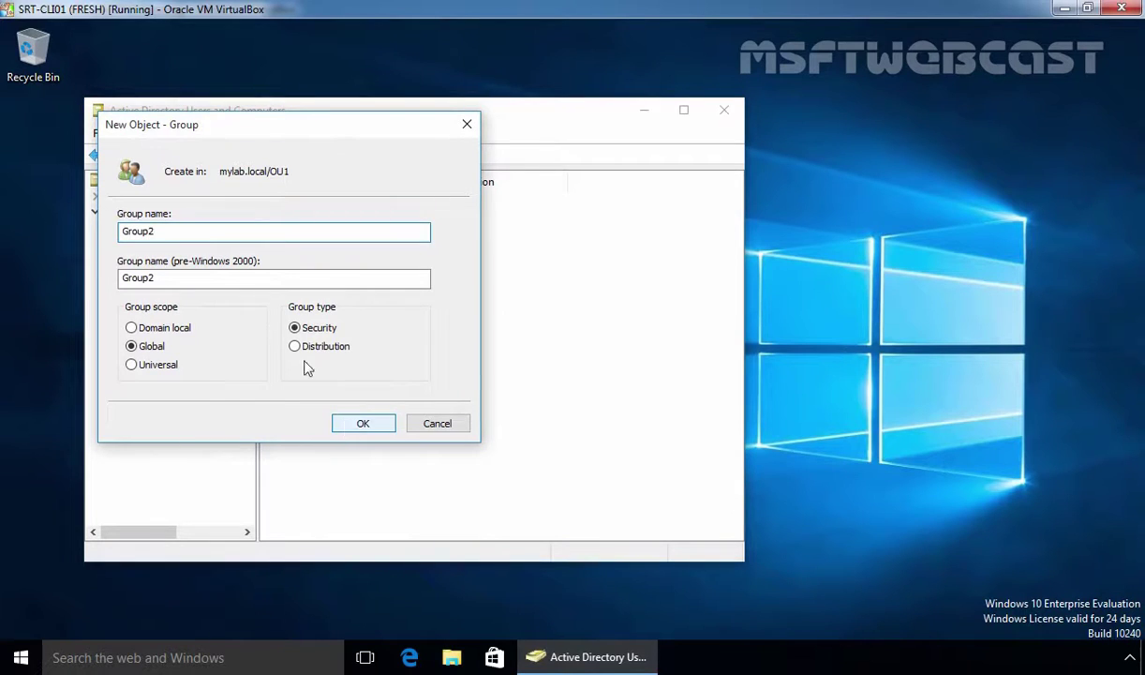
pyautogui.click(362, 424)
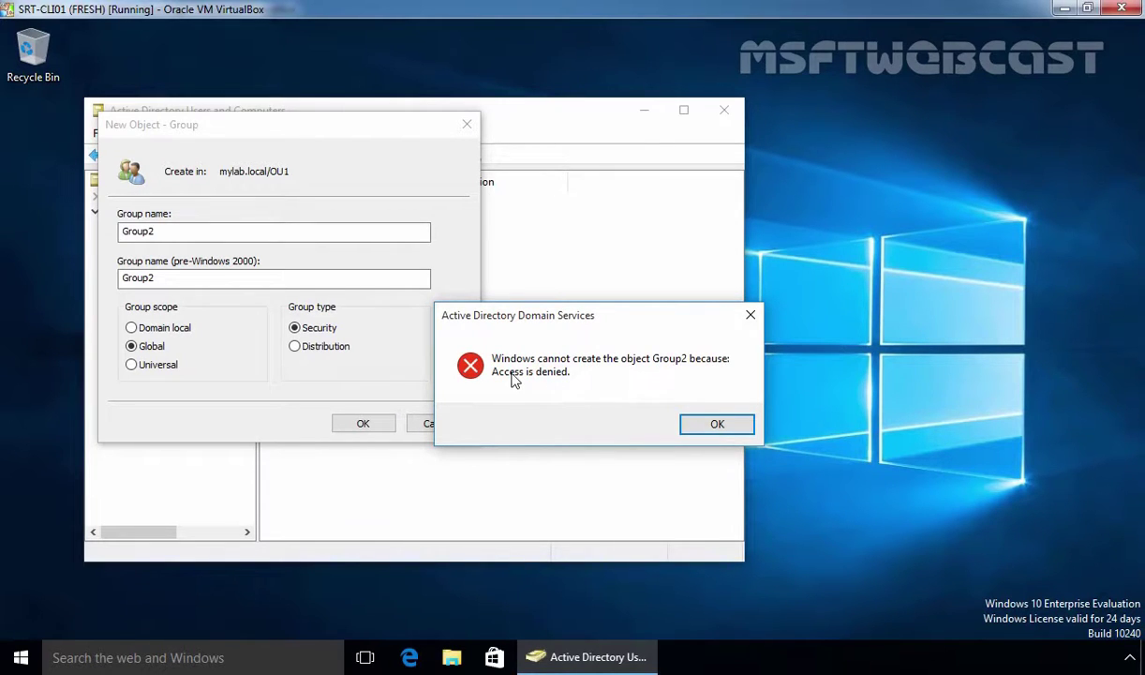
pyautogui.click(712, 424)
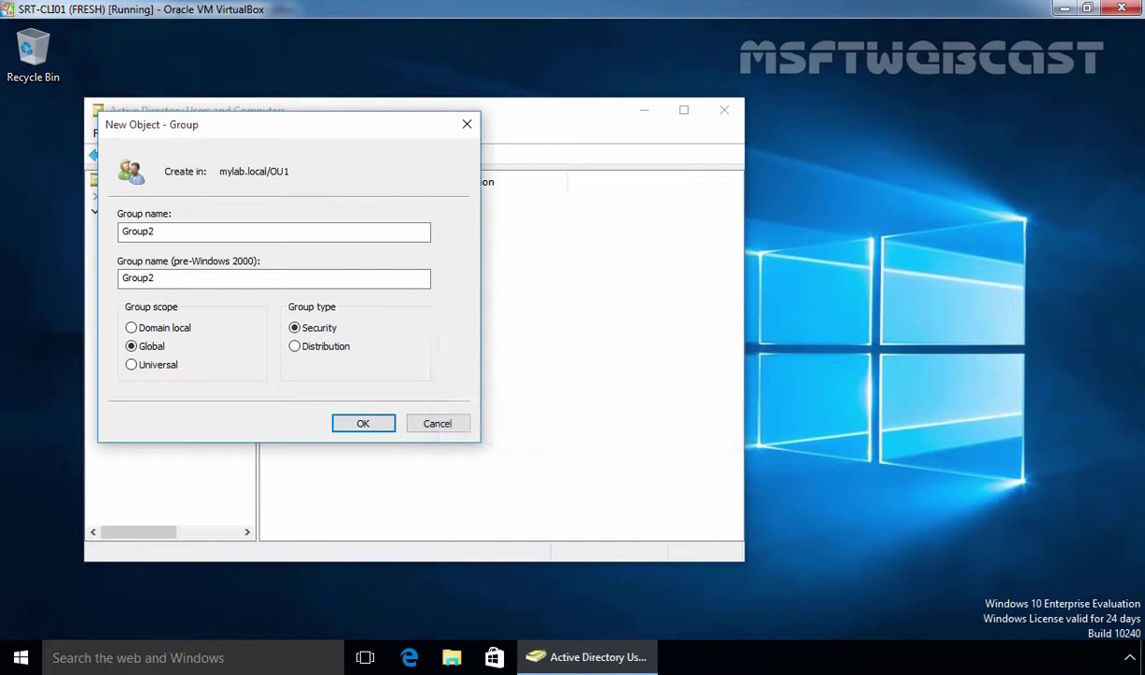
pyautogui.click(437, 424)
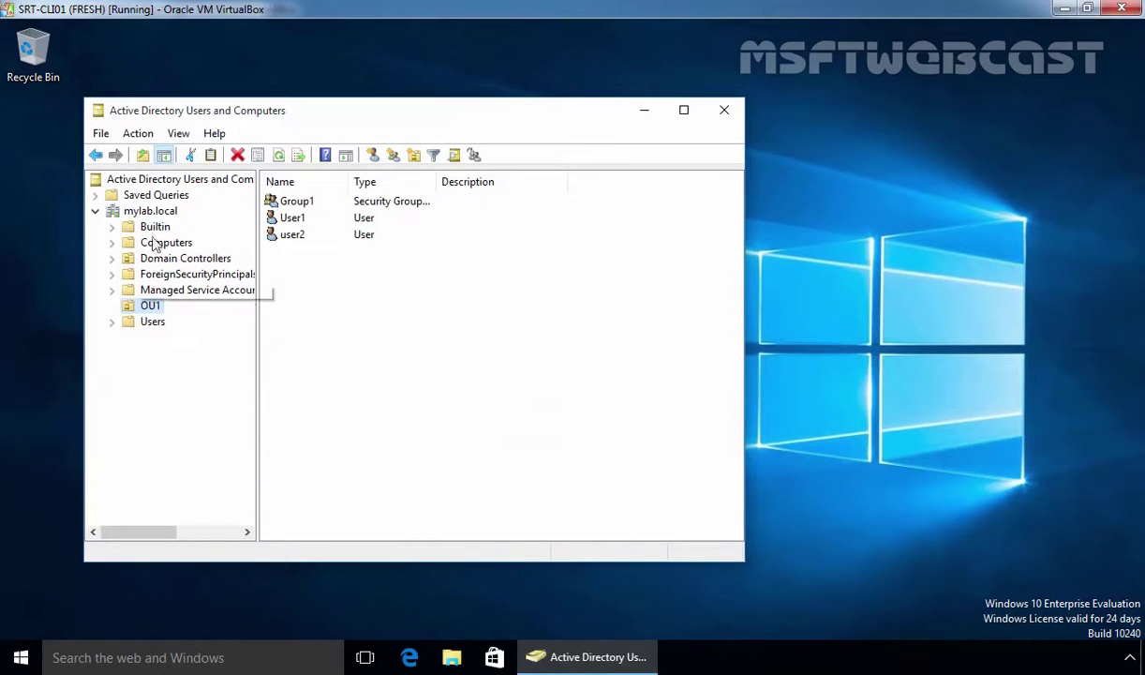
# Select mylab.local in the tree and close Active Directory Users and Computers
pyautogui.click(154, 214)
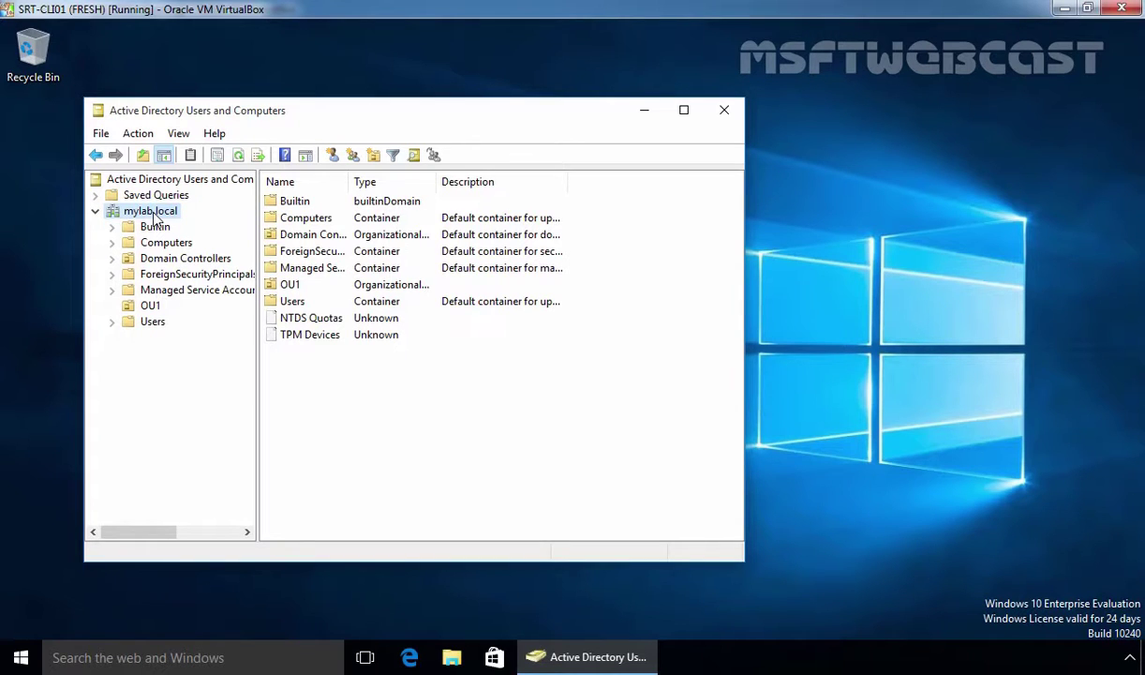
pyautogui.click(724, 110)
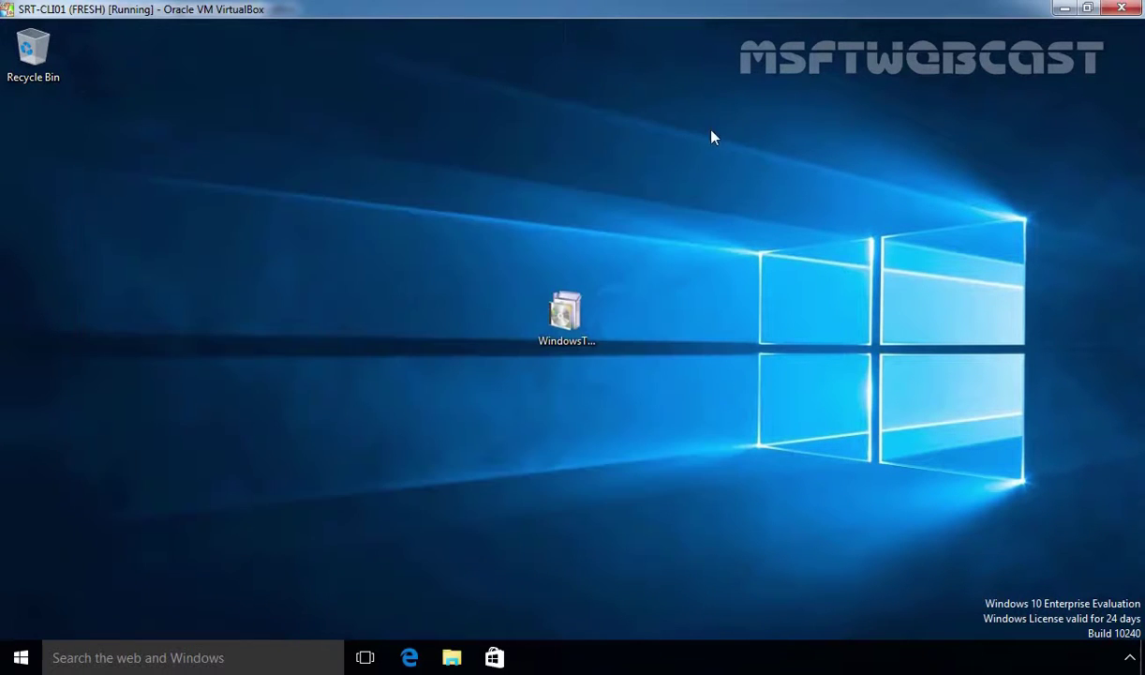
# Open Control Panel's Programs and Features list via the Start right-click menu
pyautogui.rightClick(29, 659)
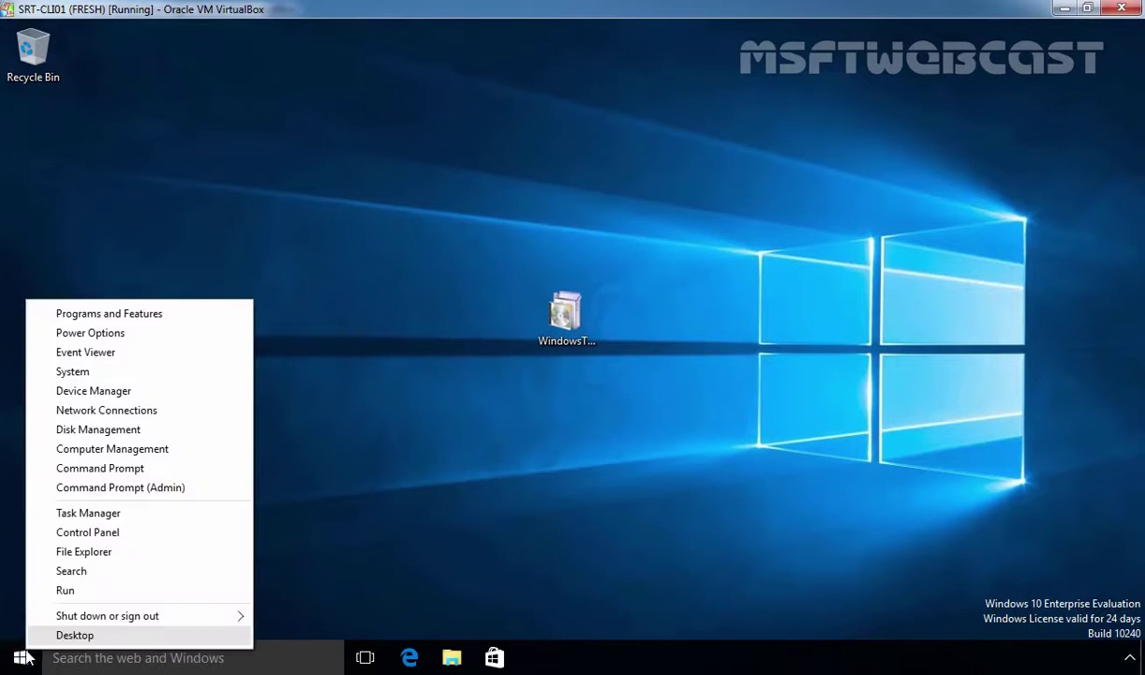
pyautogui.click(87, 532)
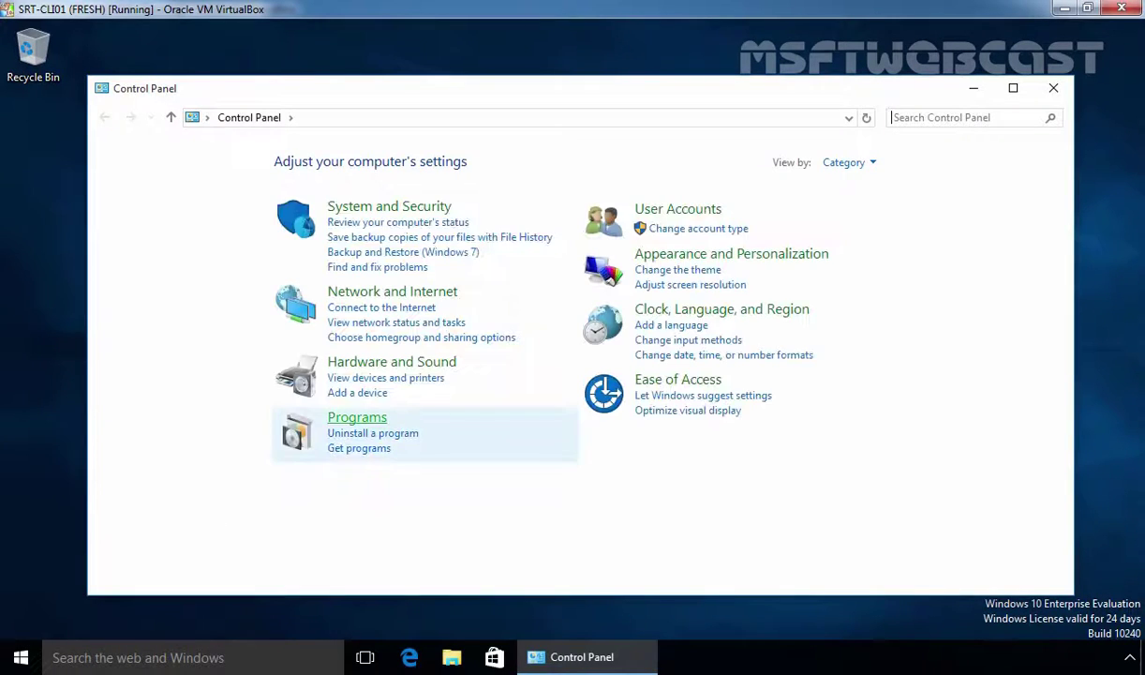
pyautogui.click(357, 417)
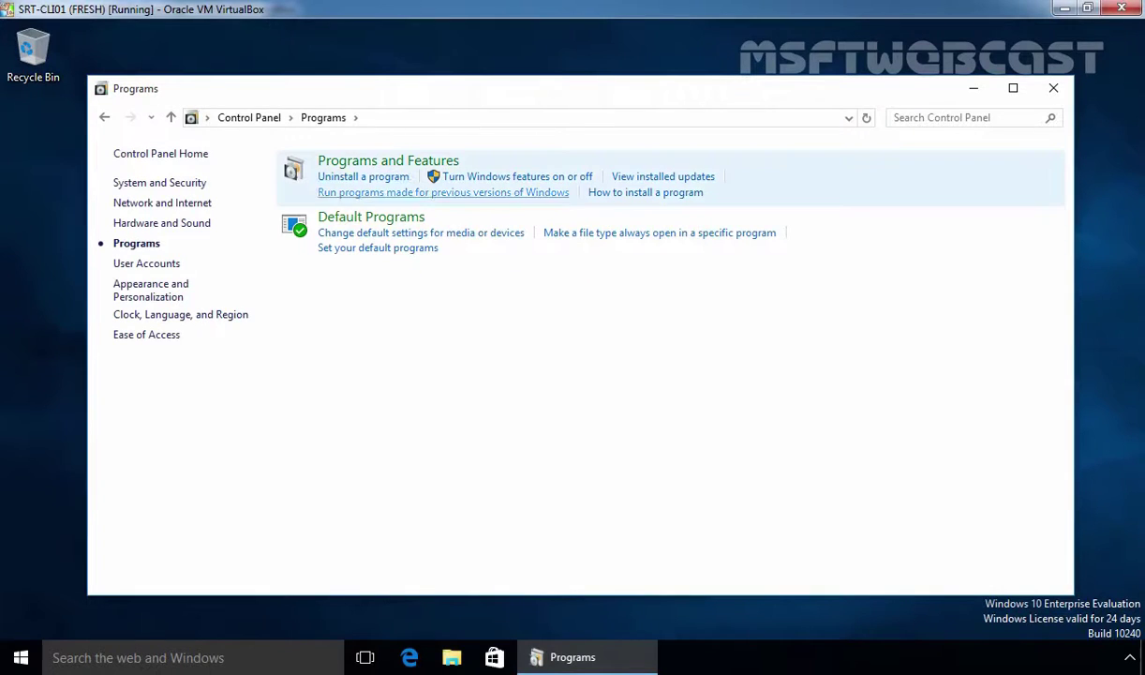
pyautogui.click(372, 166)
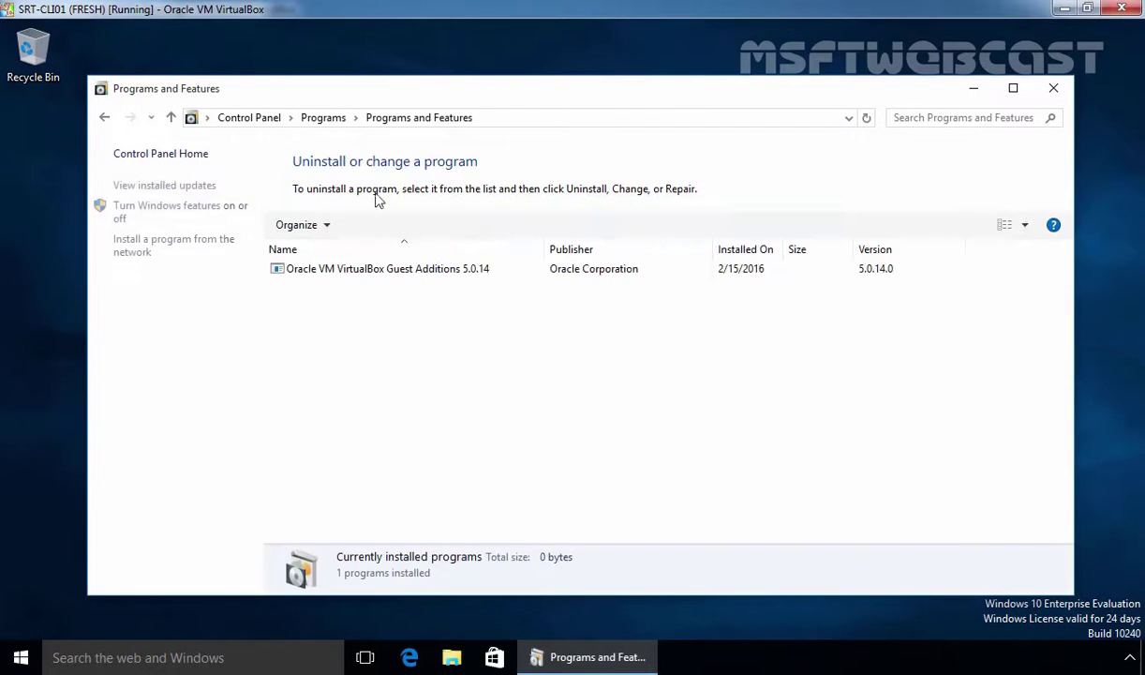
# Open Turn Windows features on or off, approving UAC with the administrator account and password
pyautogui.click(156, 214)
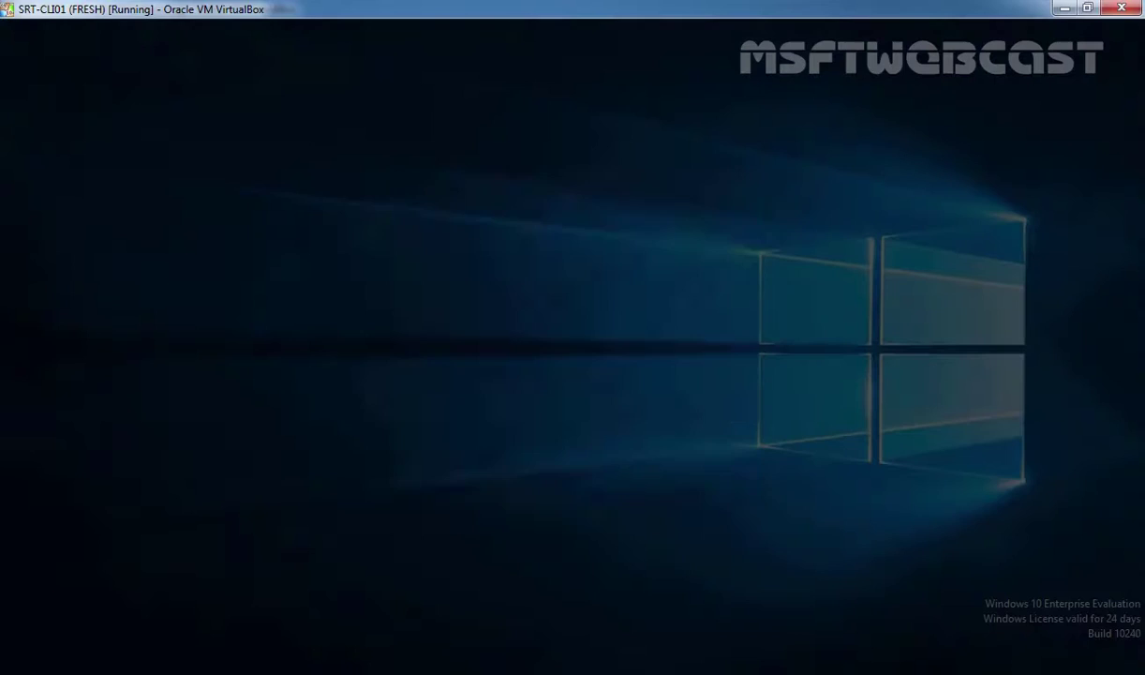
pyautogui.write('ad')
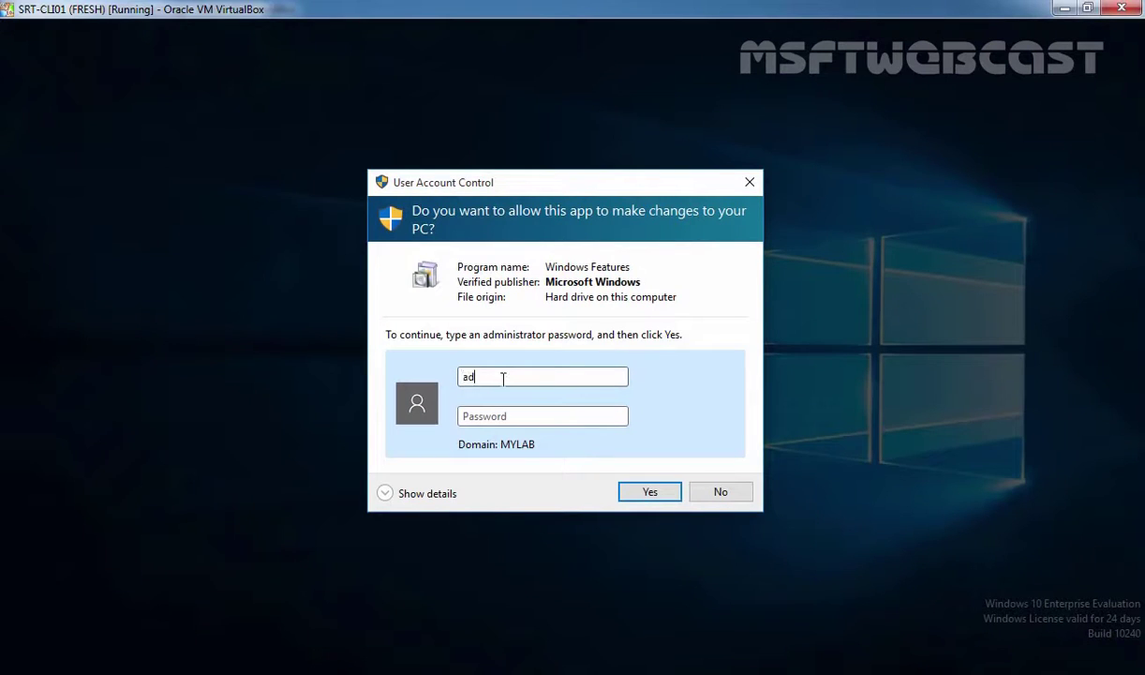
pyautogui.write('ministrator')
pyautogui.press('Tab')
pyautogui.write('Pa$$w0rd')
pyautogui.press('Return')
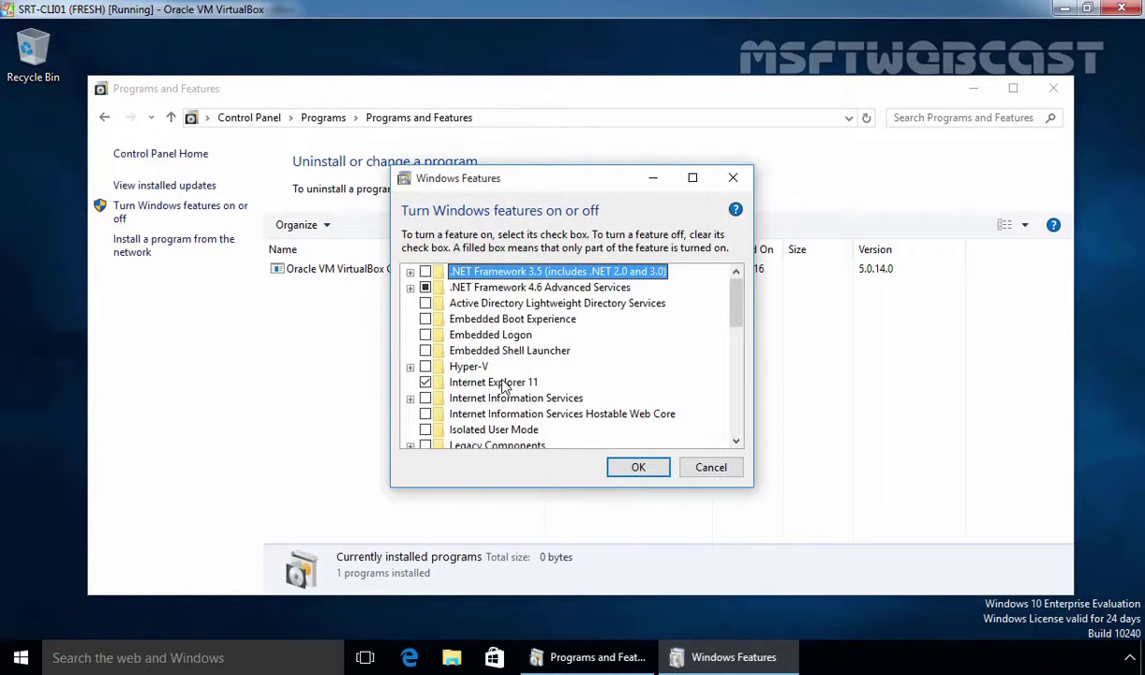
# Scroll to Remote Server Administration Tools and expand it to show its components
pyautogui.moveTo(737, 312); pyautogui.dragTo(751, 345)
pyautogui.scroll(-4, 717, 360)
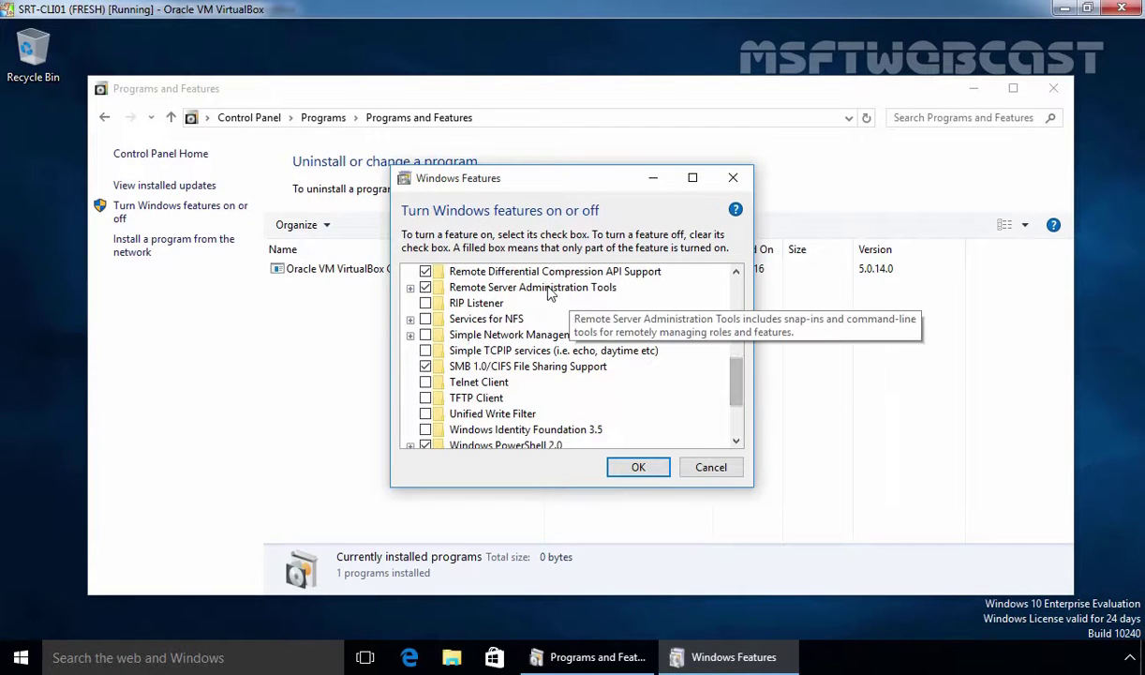
pyautogui.doubleClick(559, 288)
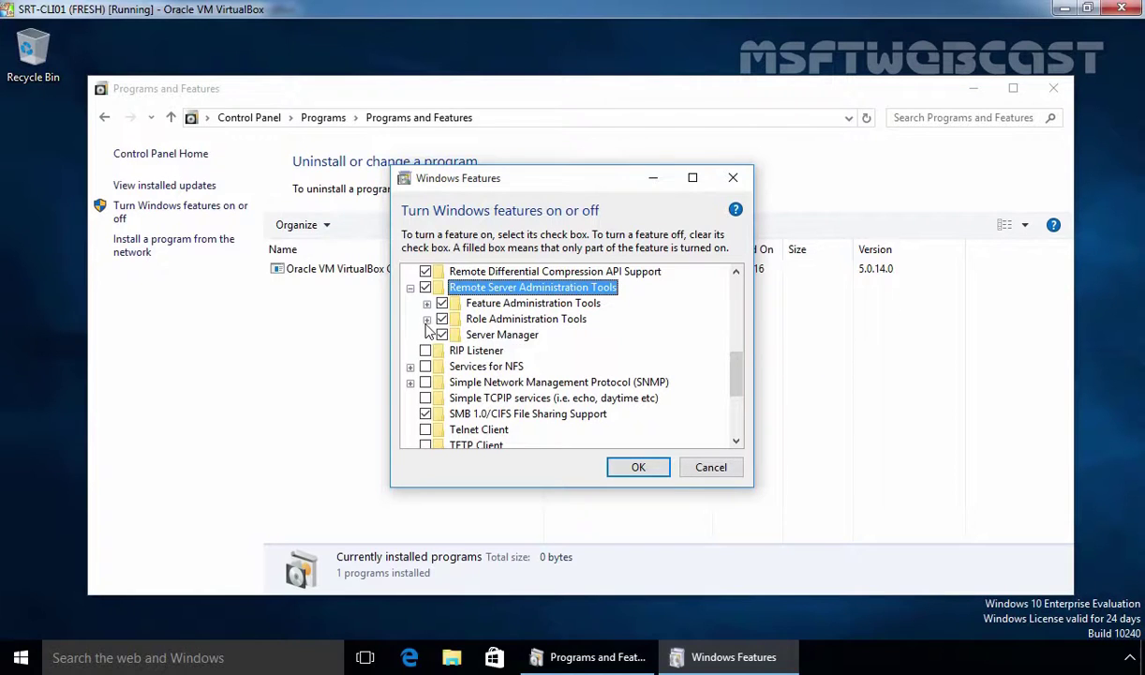
# Expand Role Administration Tools, review the DHCP and DNS Server Tools descriptions, then collapse it
pyautogui.click(502, 323)
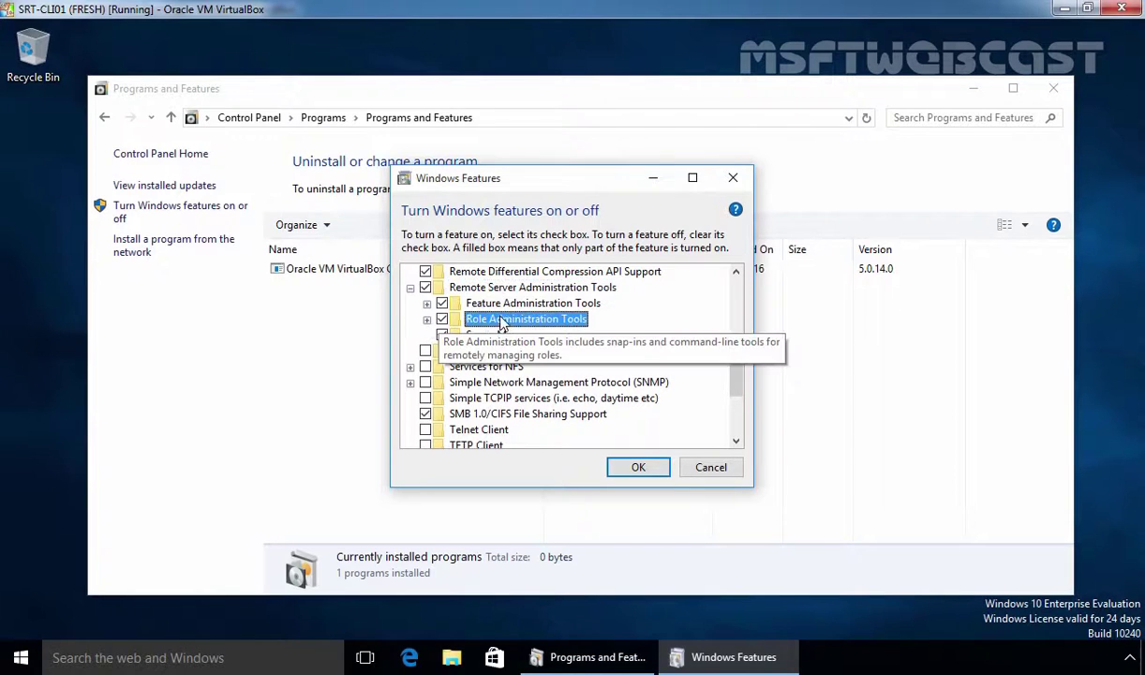
pyautogui.click(426, 319)
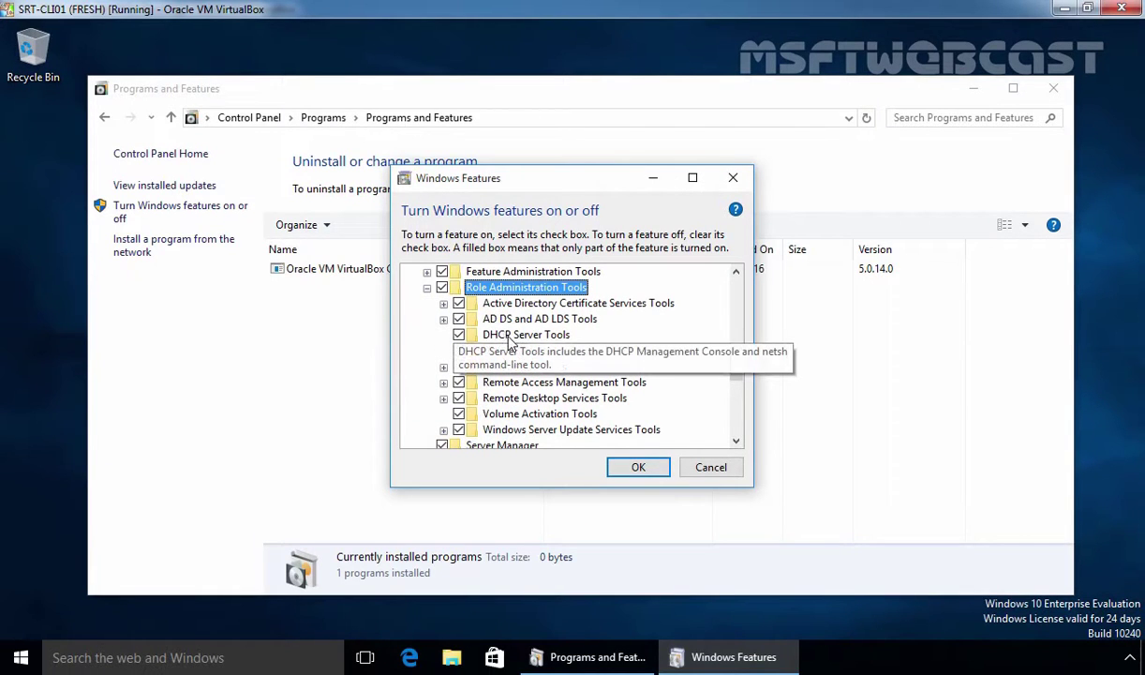
pyautogui.click(515, 335)
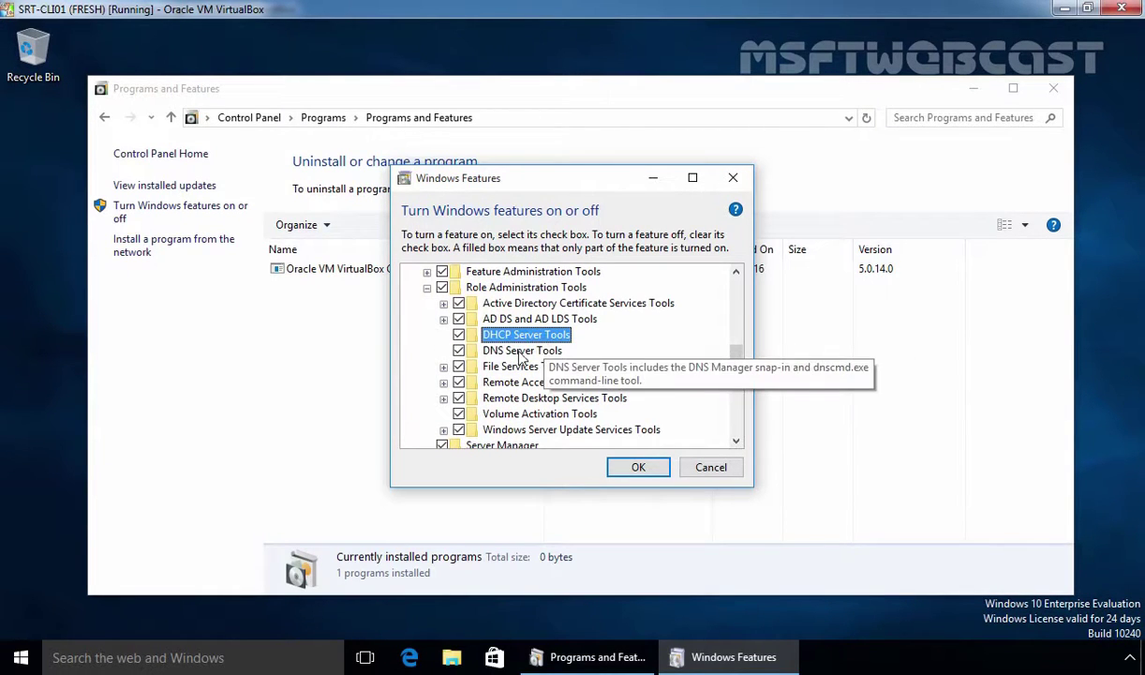
pyautogui.click(525, 352)
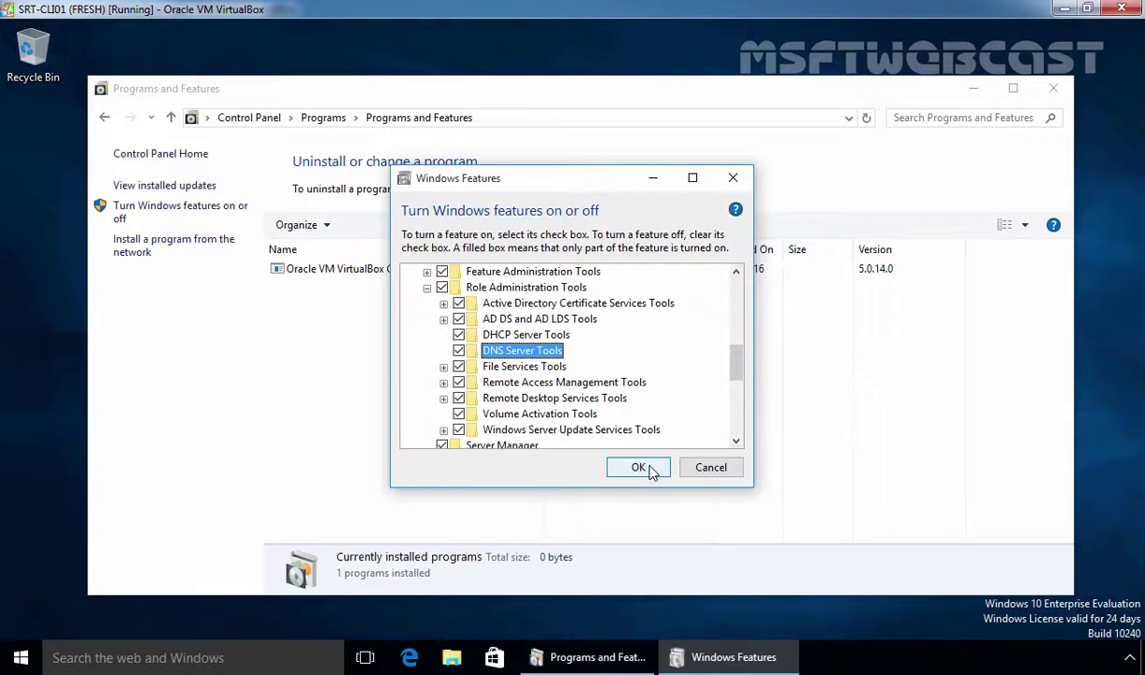
pyautogui.click(428, 288)
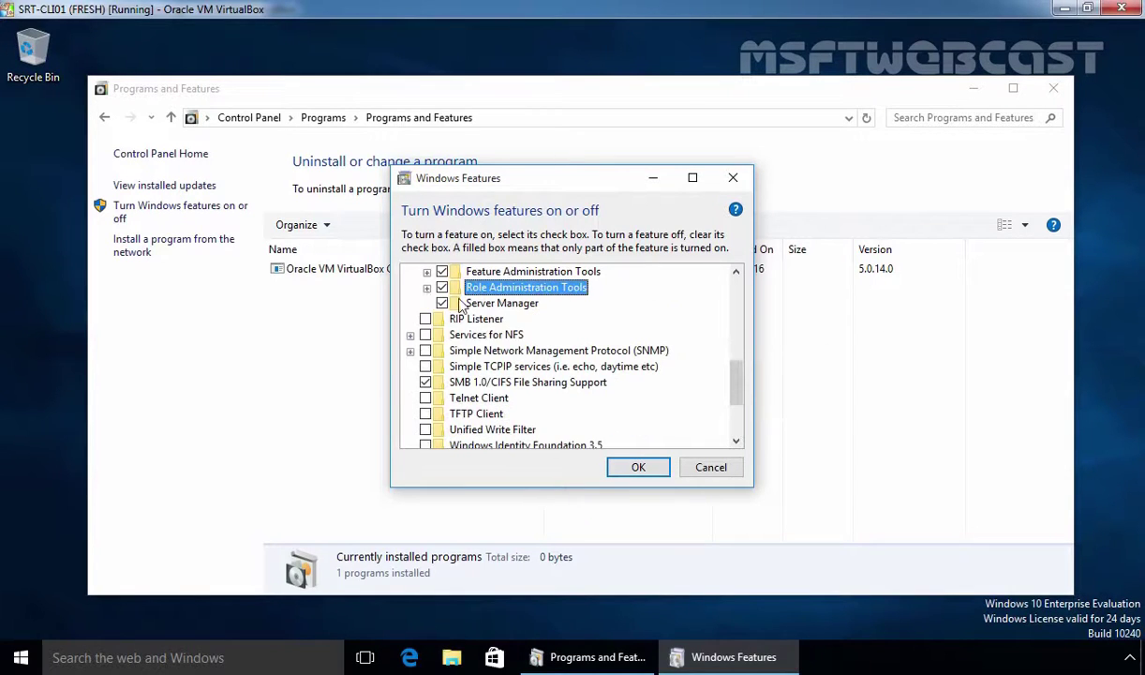
pyautogui.scroll(1, 511, 314)
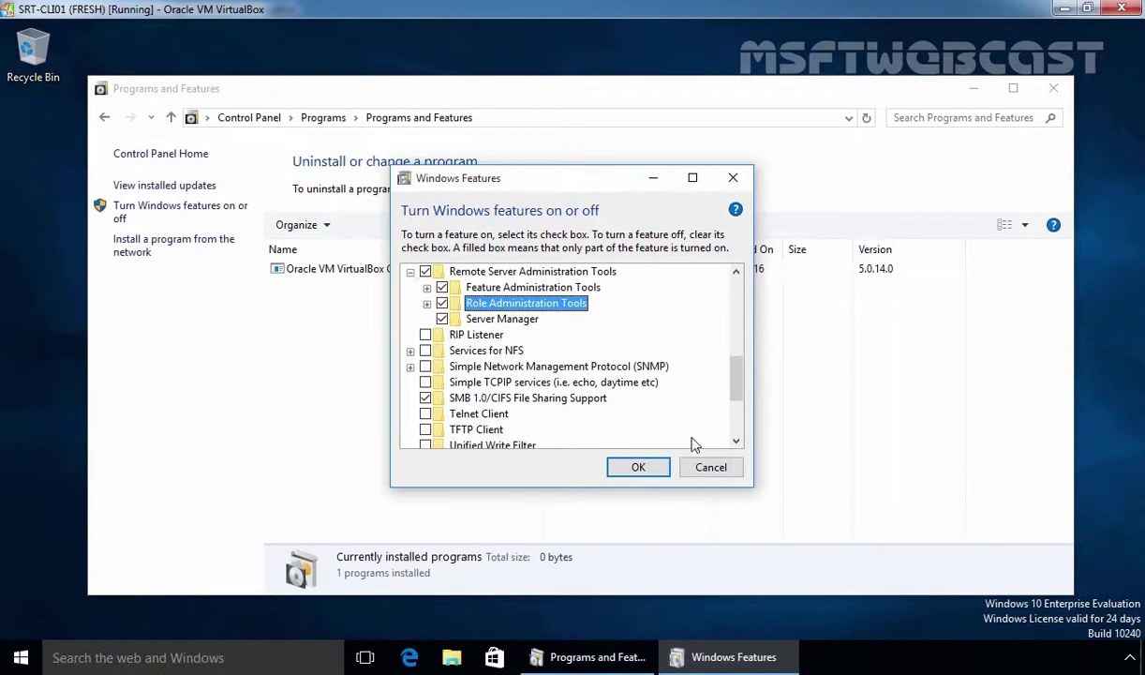
# Cancel Windows Features without applying changes, then close the Programs and Features window
pyautogui.click(718, 473)
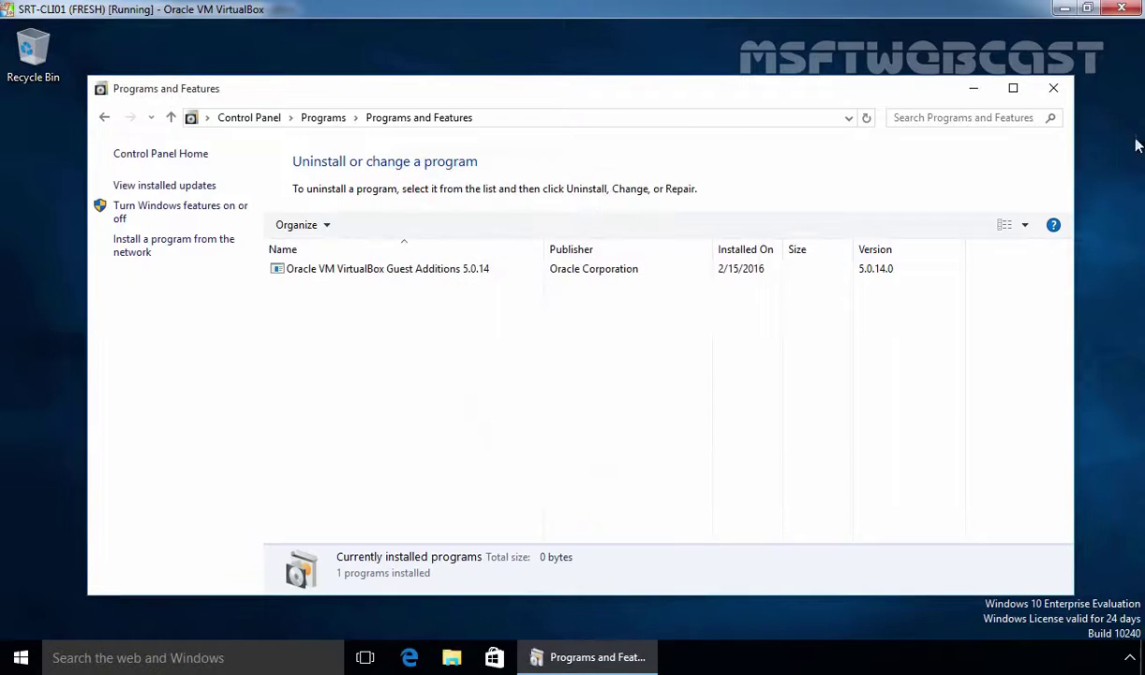
pyautogui.click(1053, 90)
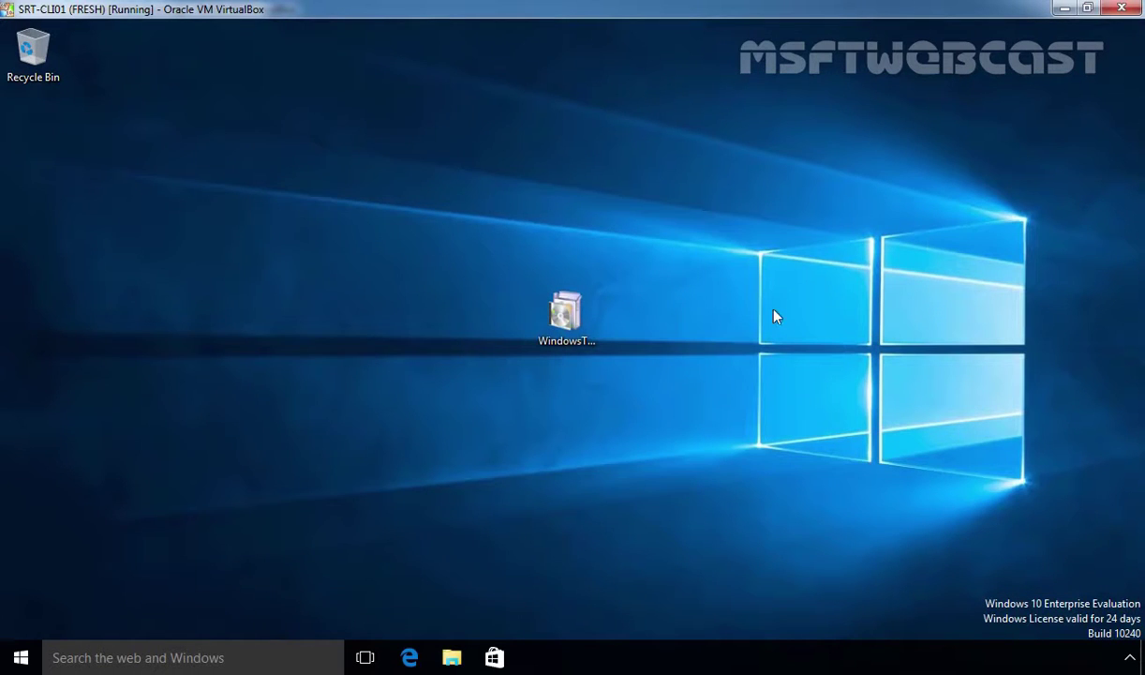